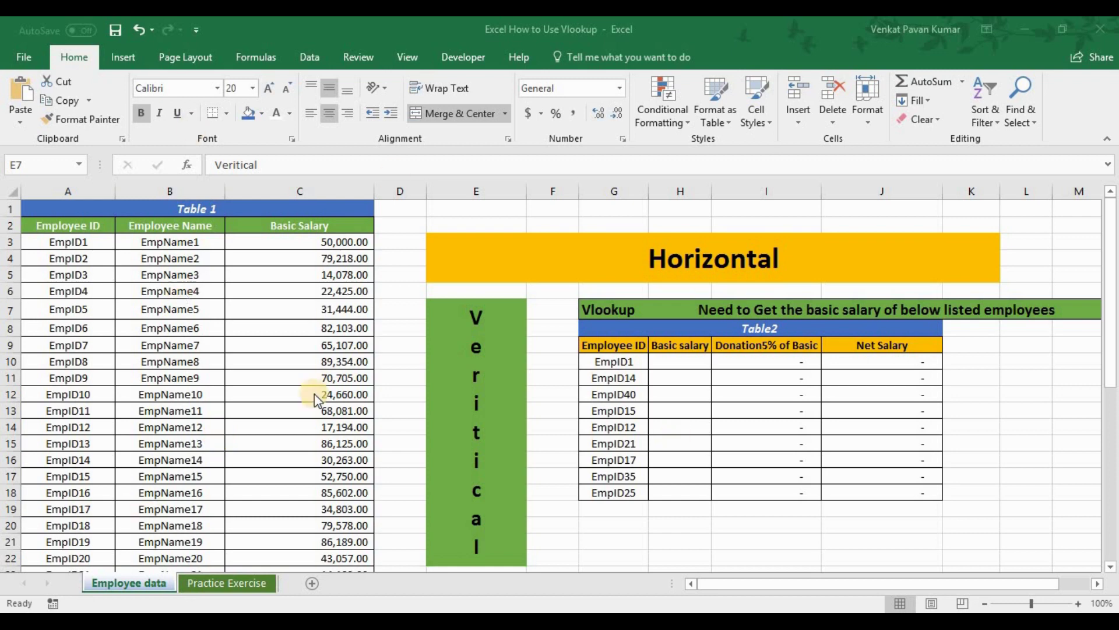
Find VLOOKUP among the Lookup & Reference functions and look at the Horizontal banner on the Employee data sheet
{"action": "left_click", "coordinate": [256, 57]}
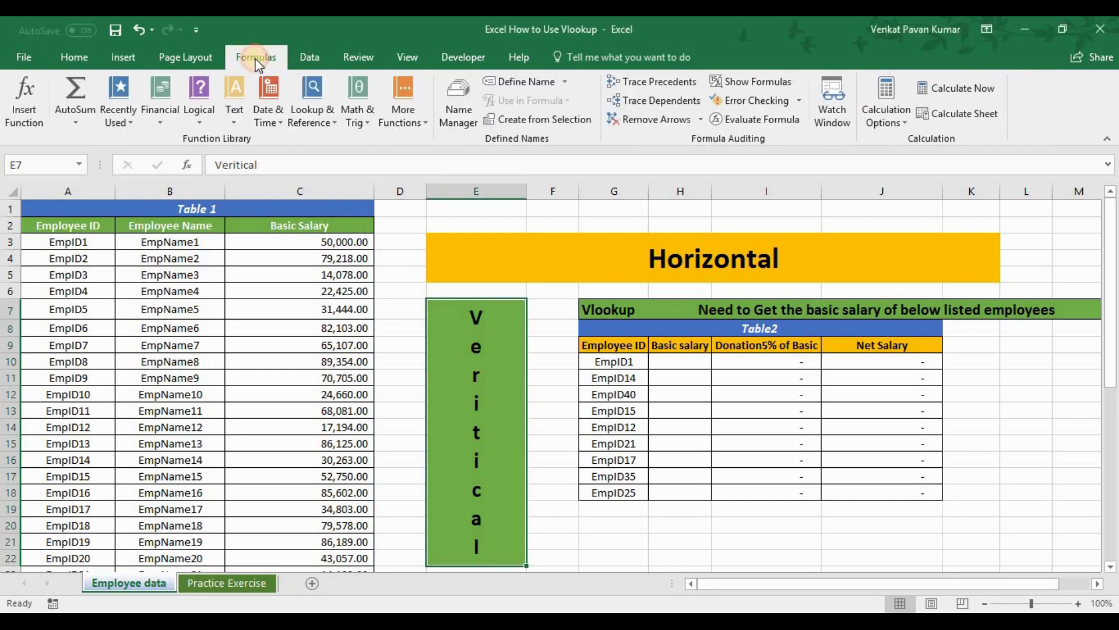
{"action": "left_click", "coordinate": [313, 121]}
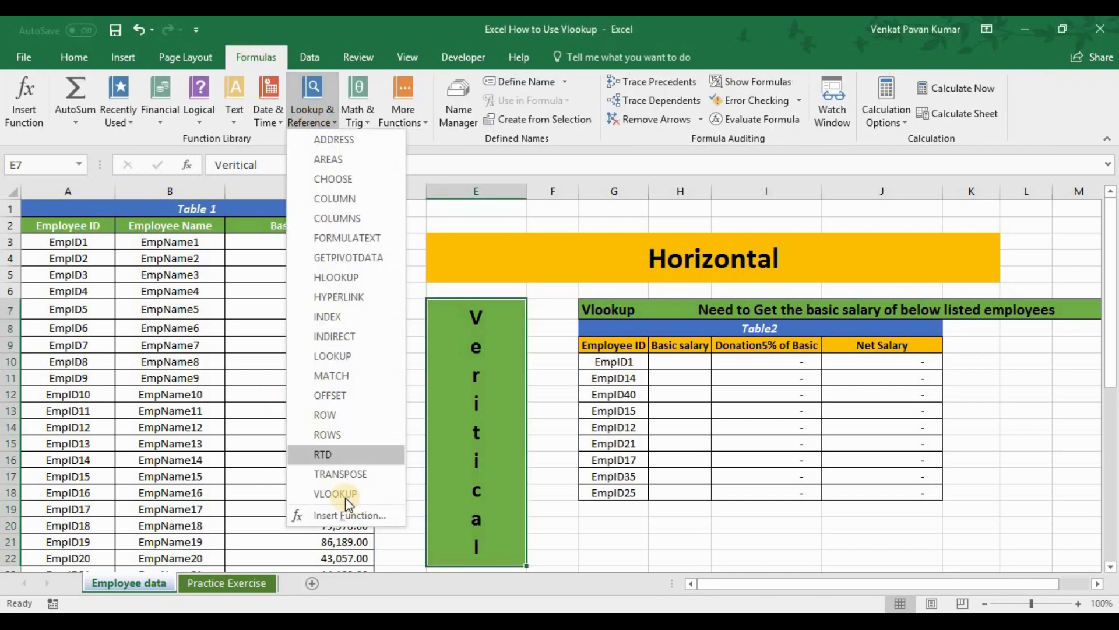
{"action": "left_click", "coordinate": [786, 541]}
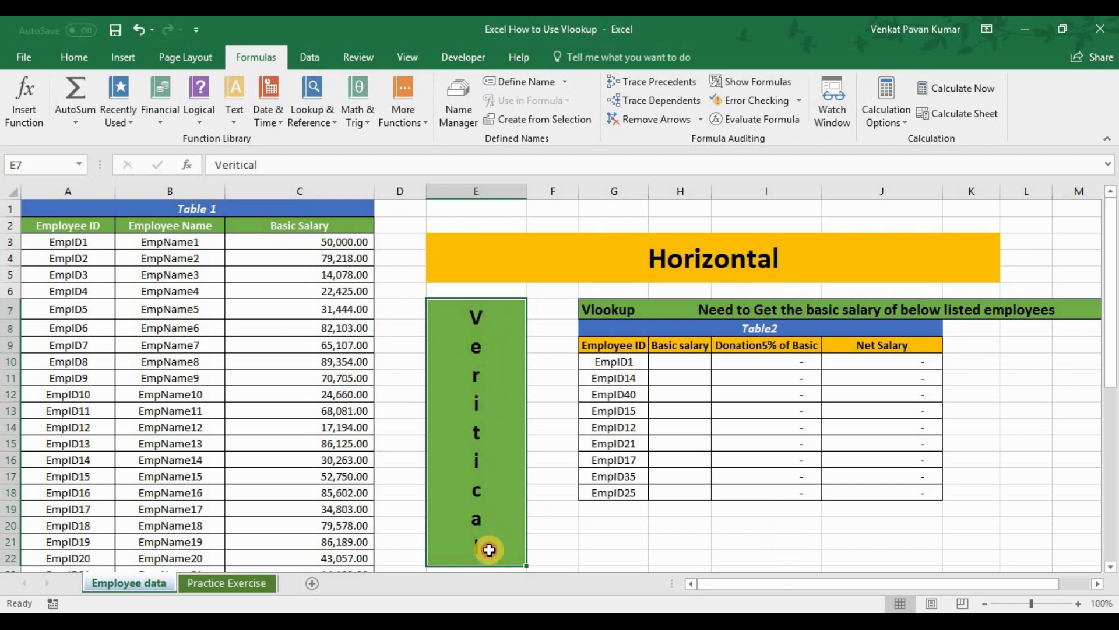
{"action": "left_click", "coordinate": [491, 264]}
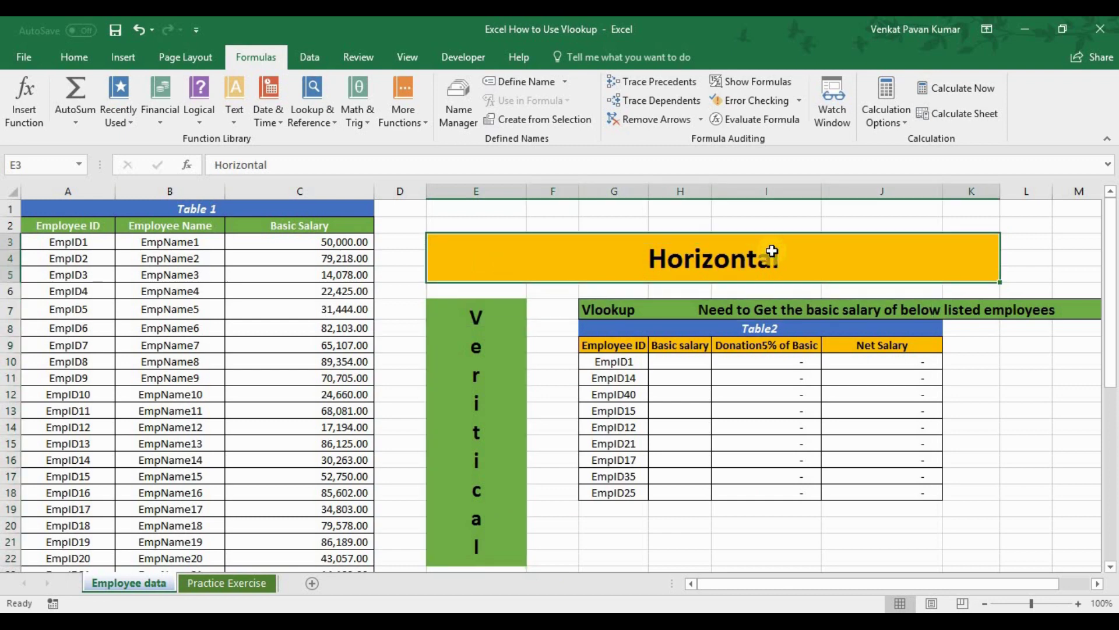
{"action": "left_click", "coordinate": [621, 523]}
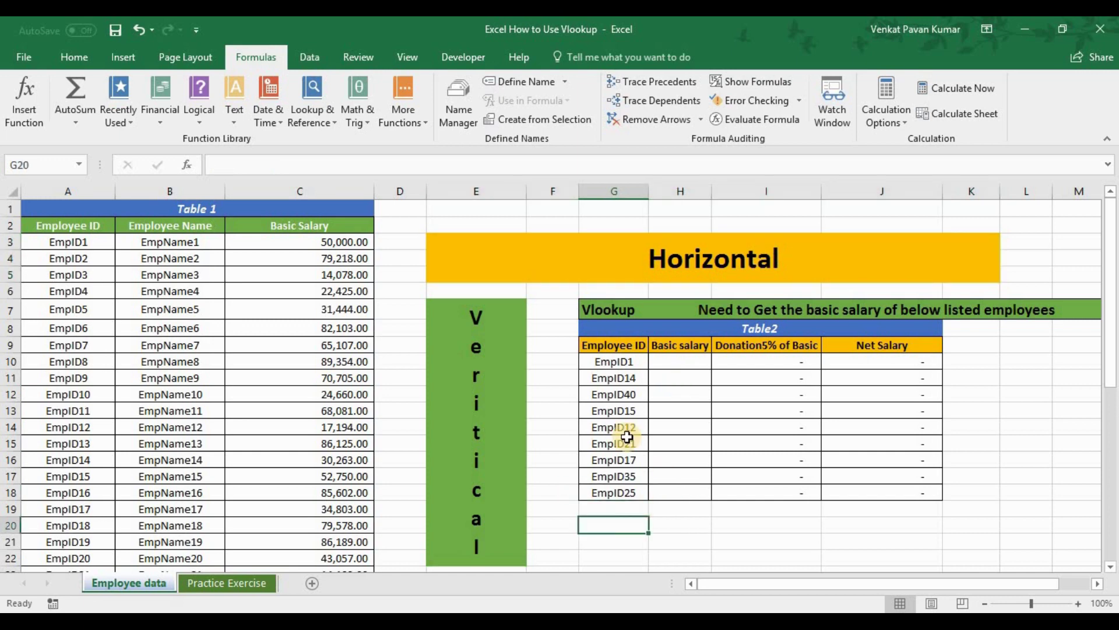
{"action": "left_click", "coordinate": [66, 54]}
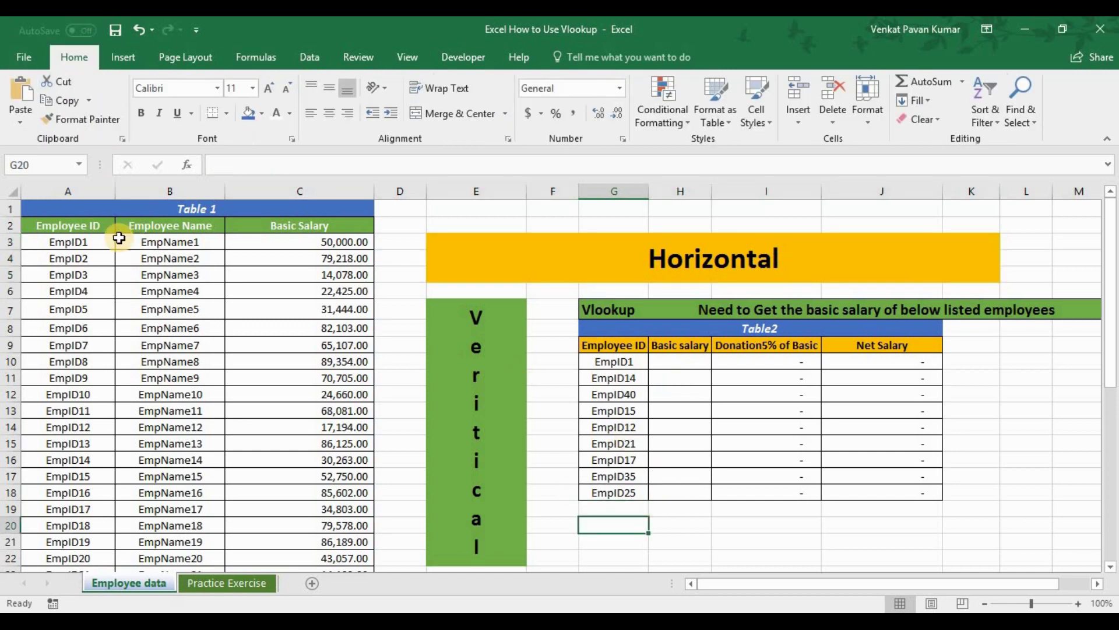
Examine the titles and column headers of Table 1 and Table2
{"action": "left_click", "coordinate": [70, 208]}
{"action": "left_click", "coordinate": [64, 229]}
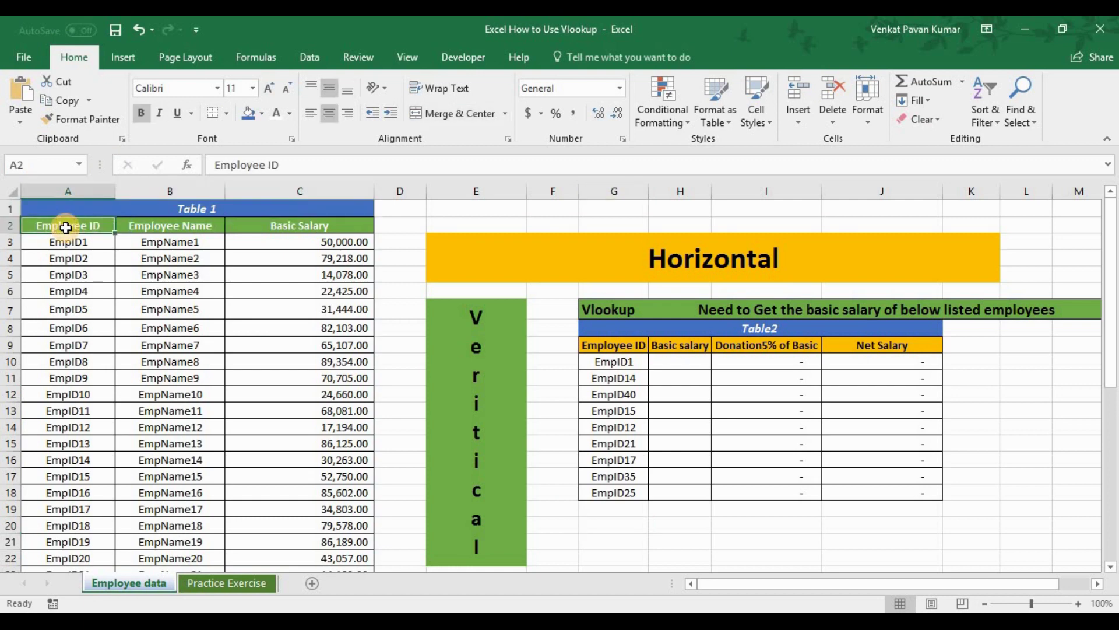
{"action": "left_click", "coordinate": [199, 222]}
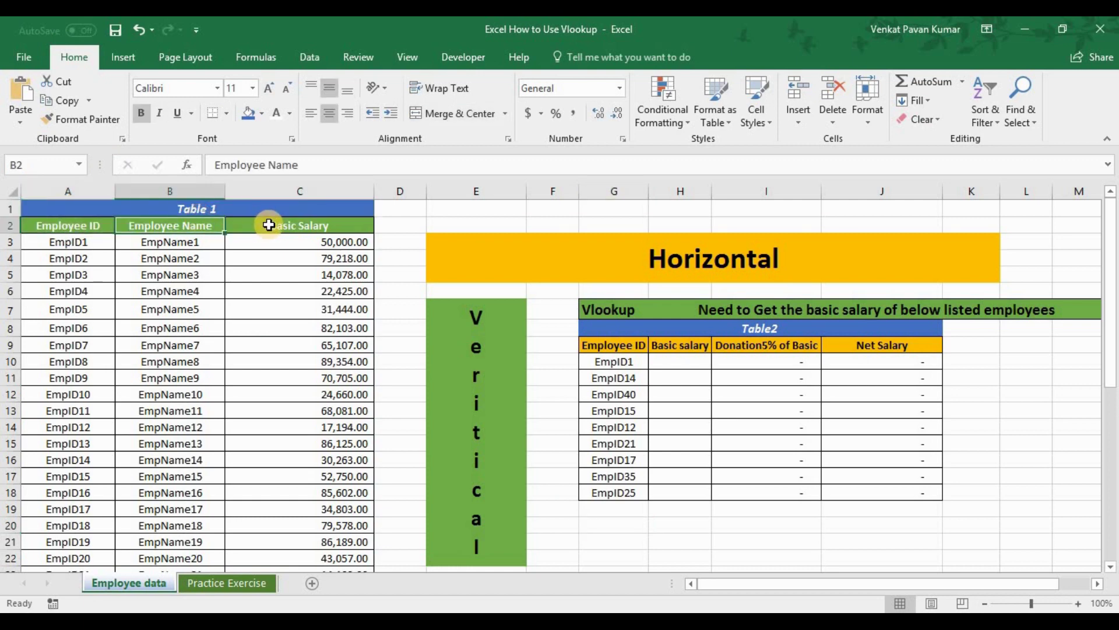
{"action": "left_click", "coordinate": [269, 224]}
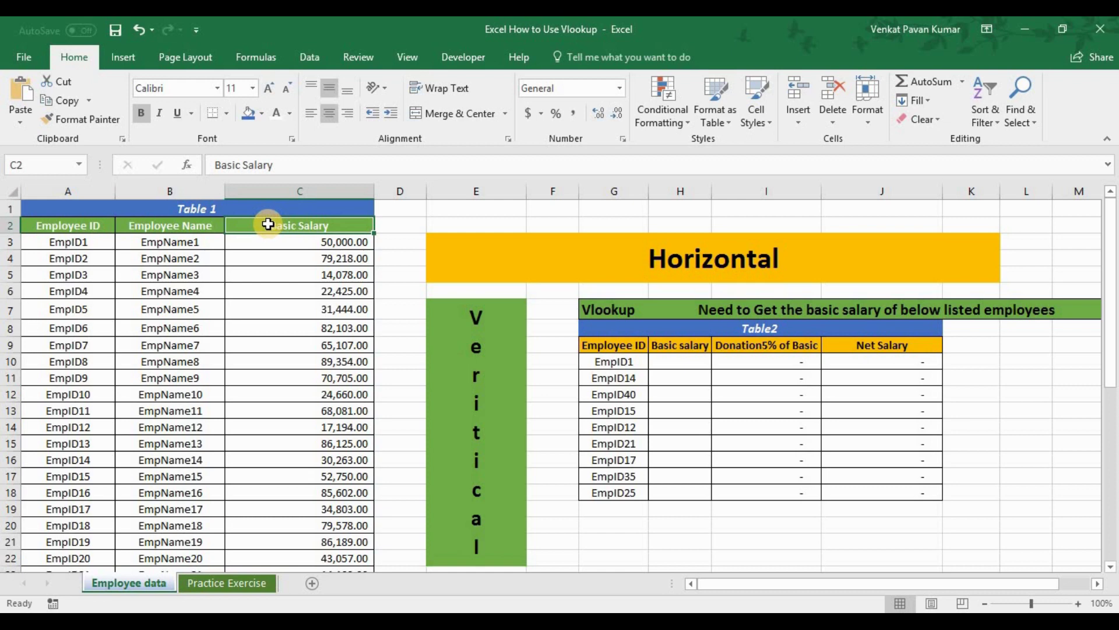
{"action": "left_click", "coordinate": [818, 325]}
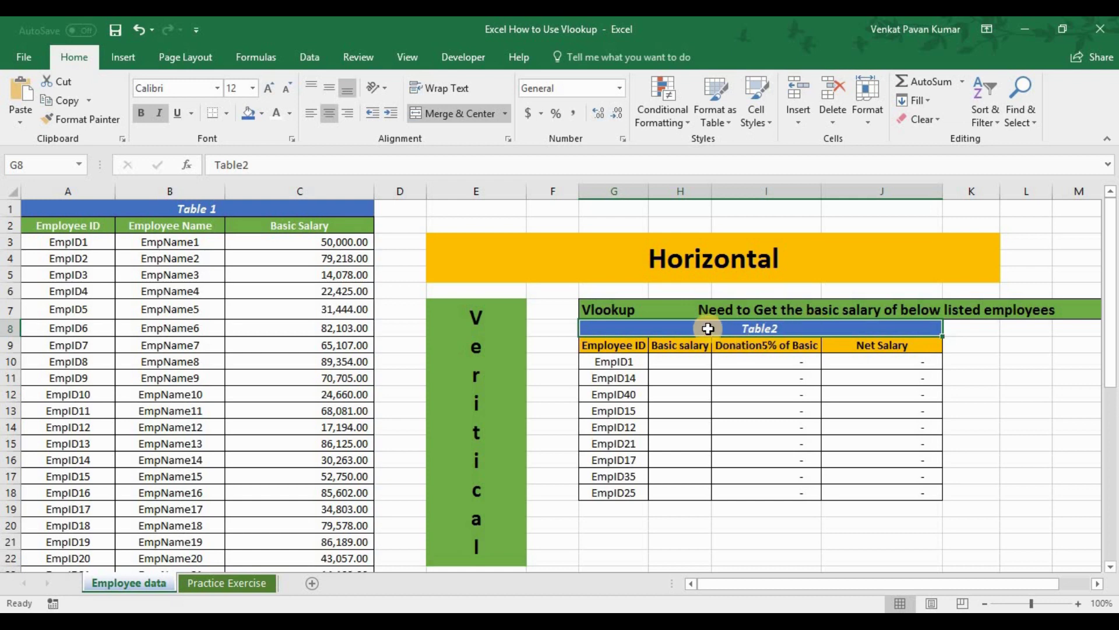
{"action": "left_click", "coordinate": [612, 346]}
{"action": "left_click", "coordinate": [686, 348]}
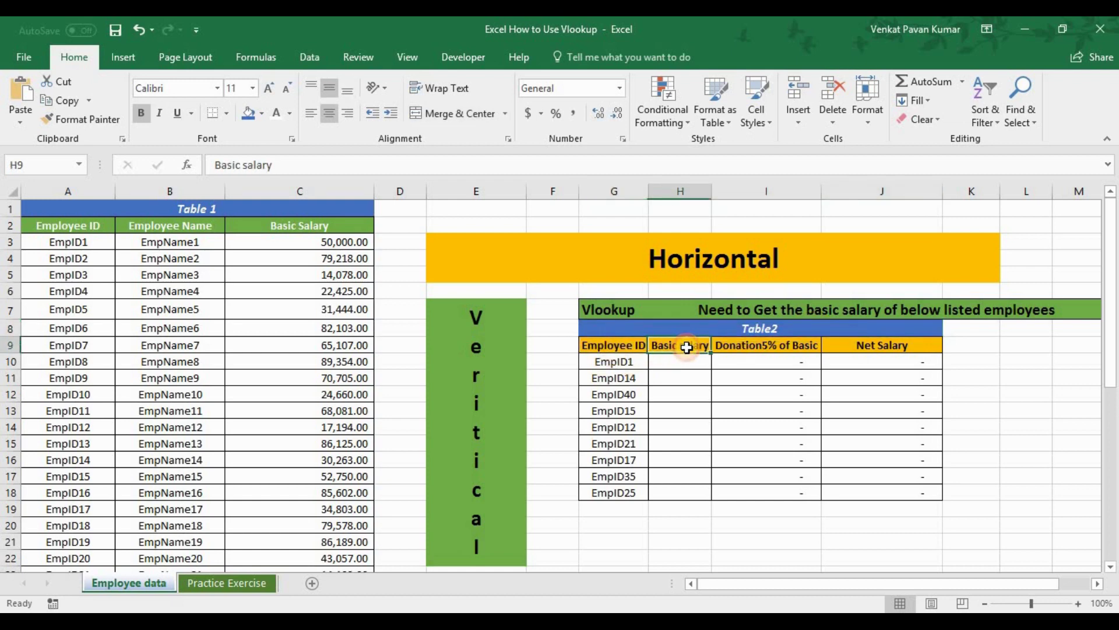
{"action": "left_click", "coordinate": [768, 349]}
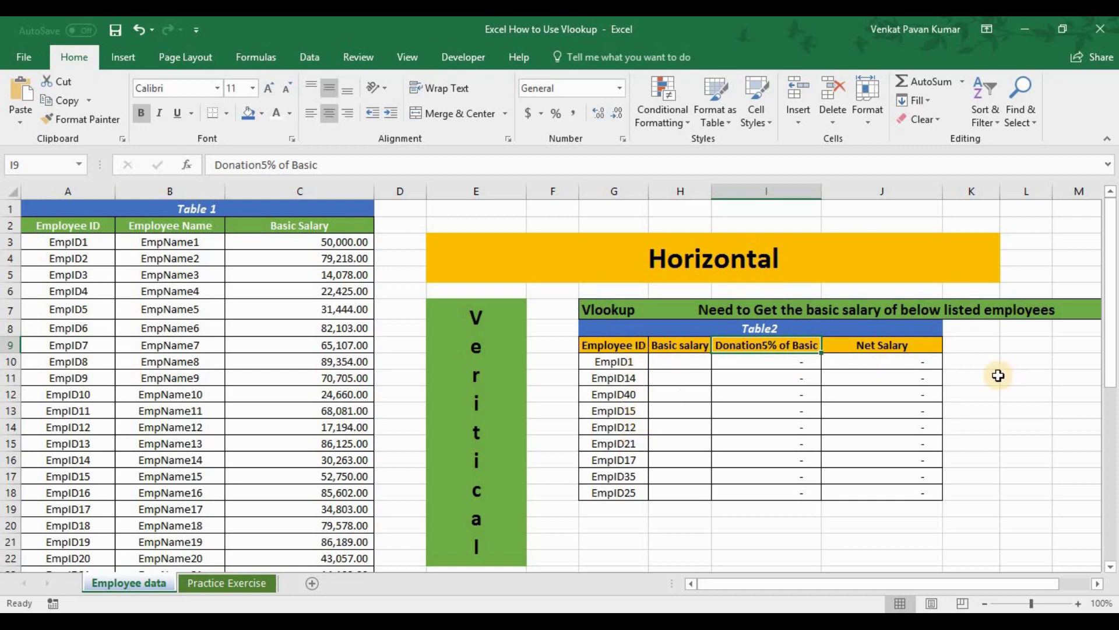
{"action": "left_click", "coordinate": [894, 351]}
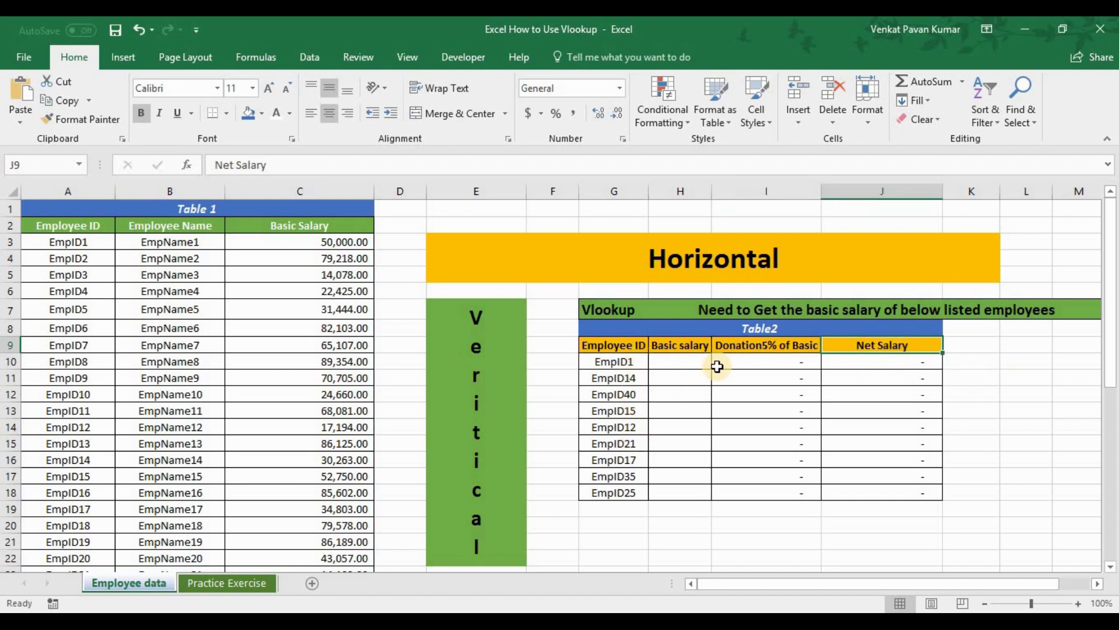
Inspect the Net Salary and Donation5% of Basic formulas in Table2's first employee row
{"action": "left_click", "coordinate": [679, 366]}
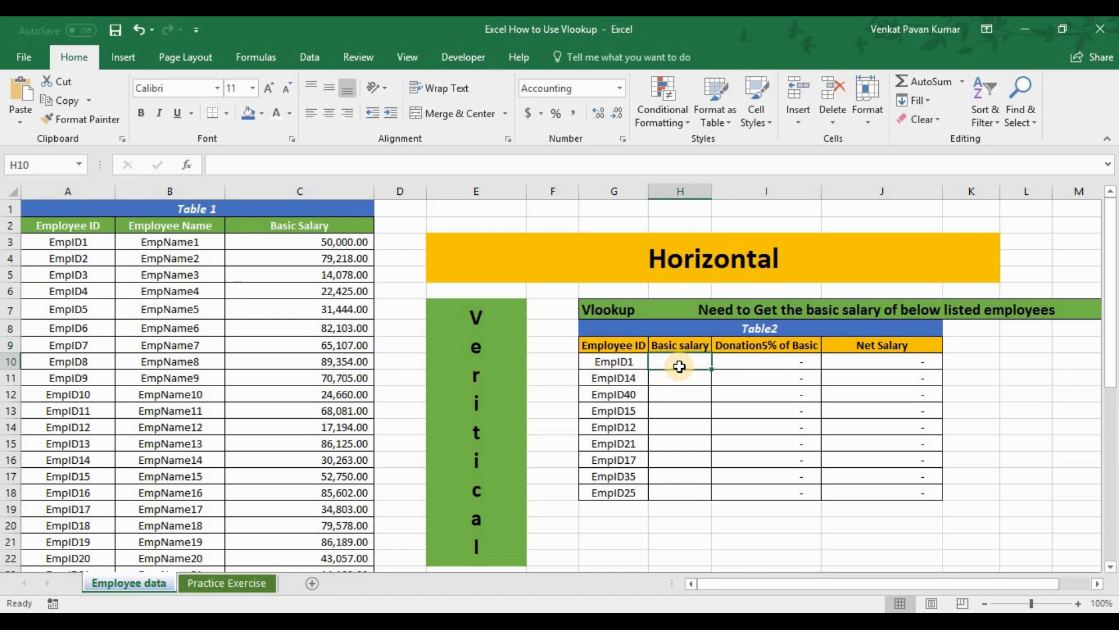
{"action": "left_click", "coordinate": [805, 366]}
{"action": "left_click", "coordinate": [907, 367]}
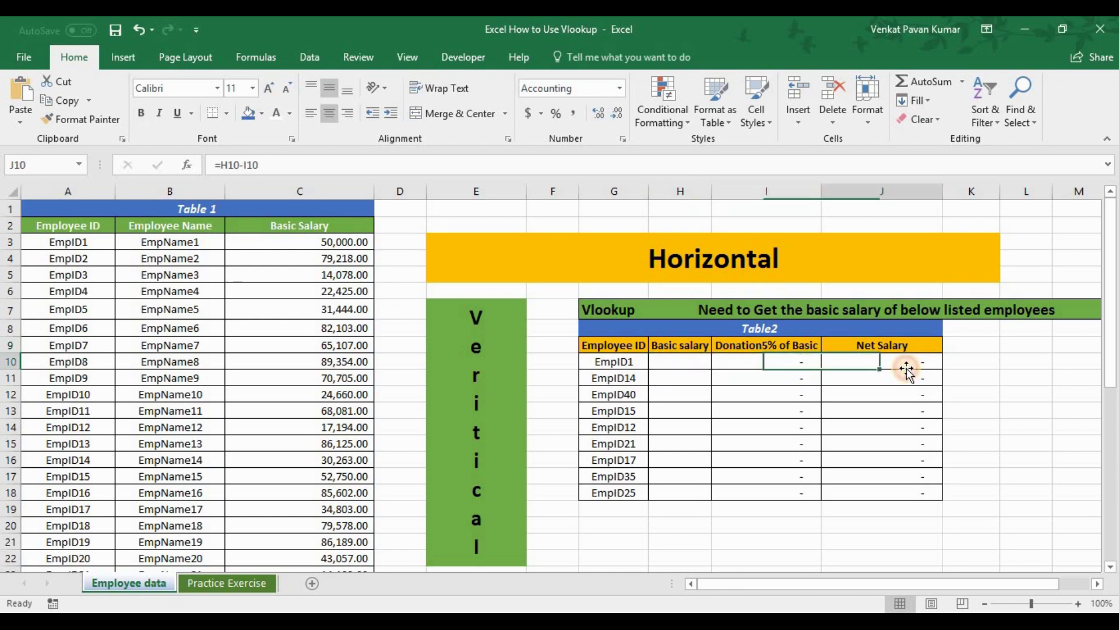
{"action": "double_click", "coordinate": [907, 367]}
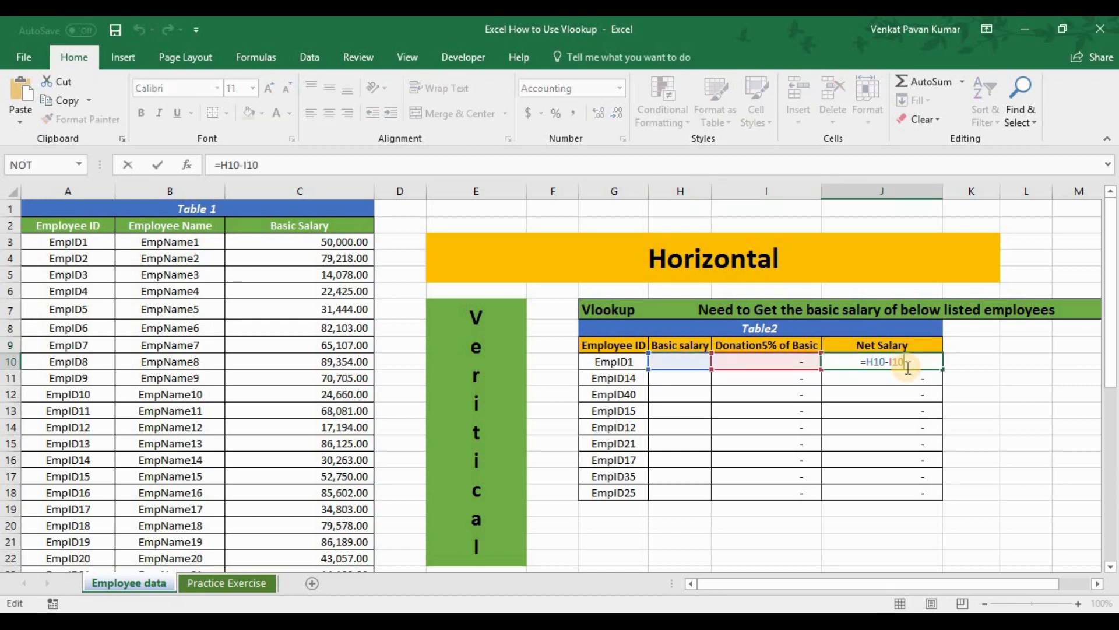
{"action": "key", "text": "Escape"}
{"action": "left_click", "coordinate": [808, 364]}
{"action": "double_click", "coordinate": [808, 364]}
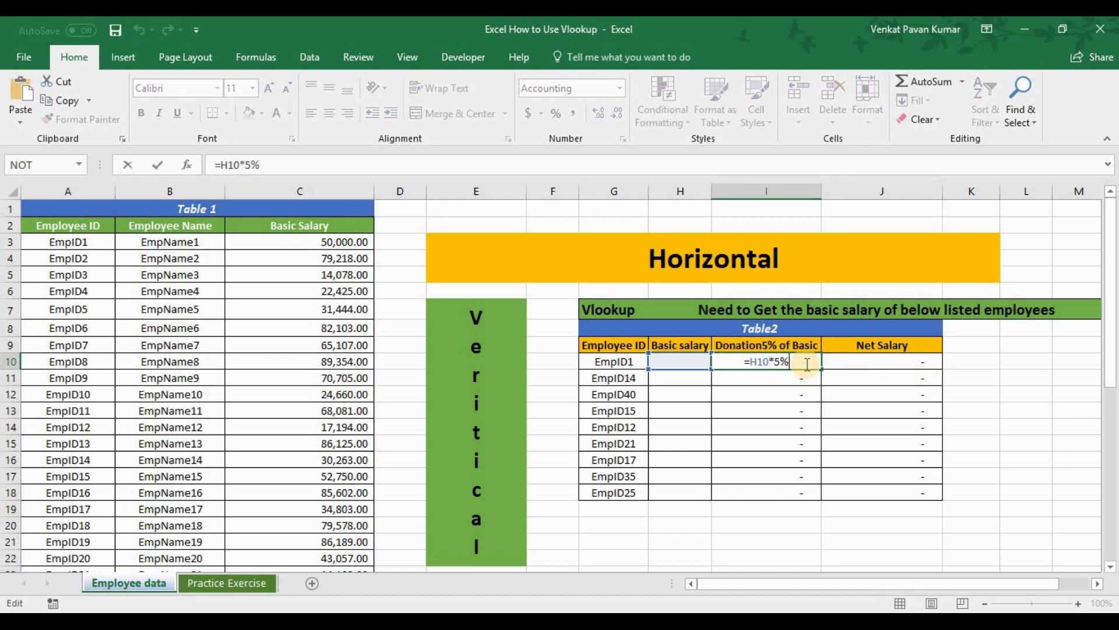
{"action": "key", "text": "Escape"}
Start a VLOOKUP formula in H10 with G10 as the lookup value
{"action": "key", "text": "Left"}
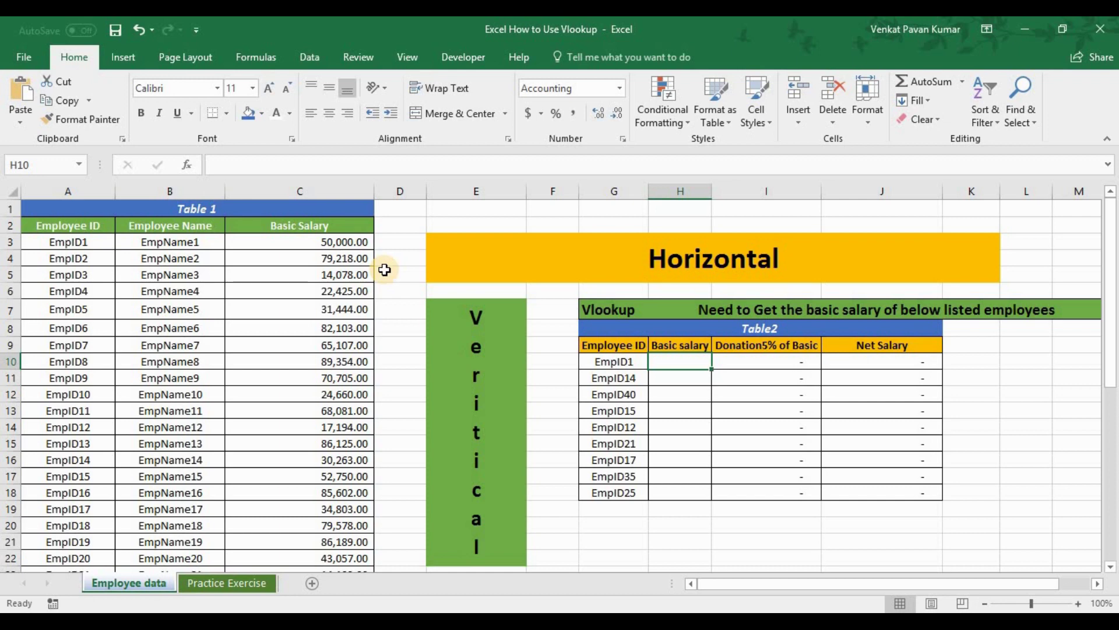
{"action": "type", "text": "=vl"}
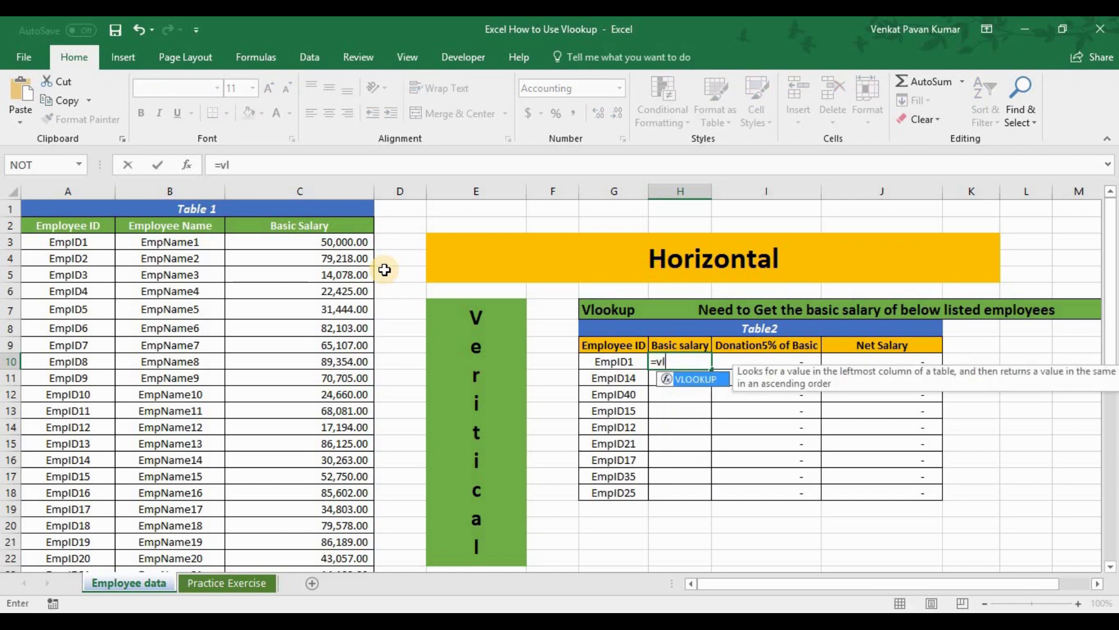
{"action": "key", "text": "Tab"}
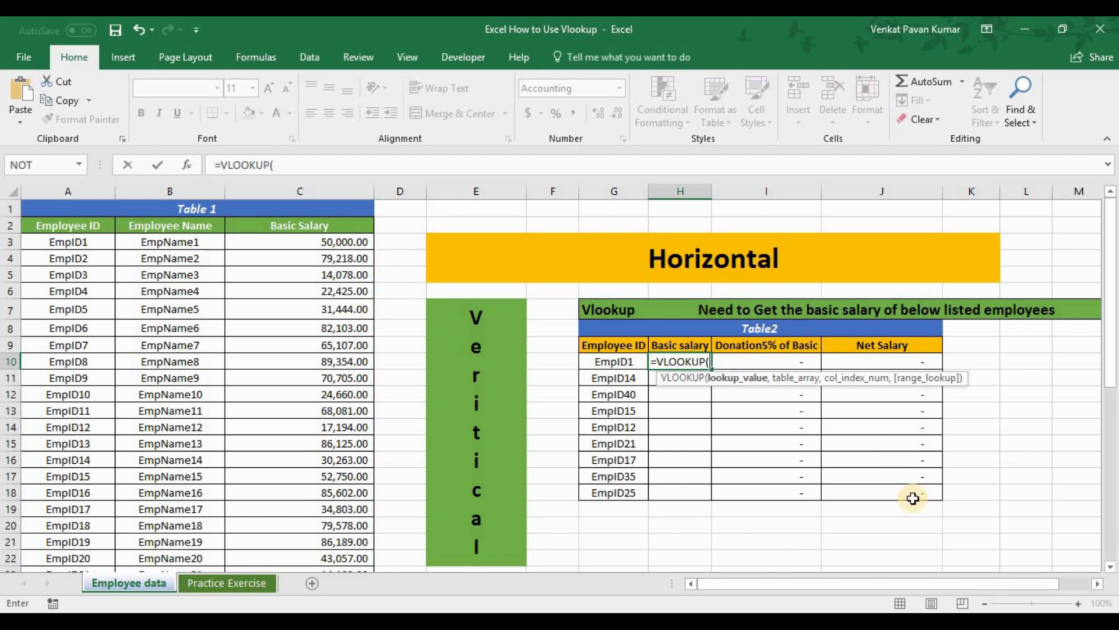
{"action": "left_click", "coordinate": [609, 362]}
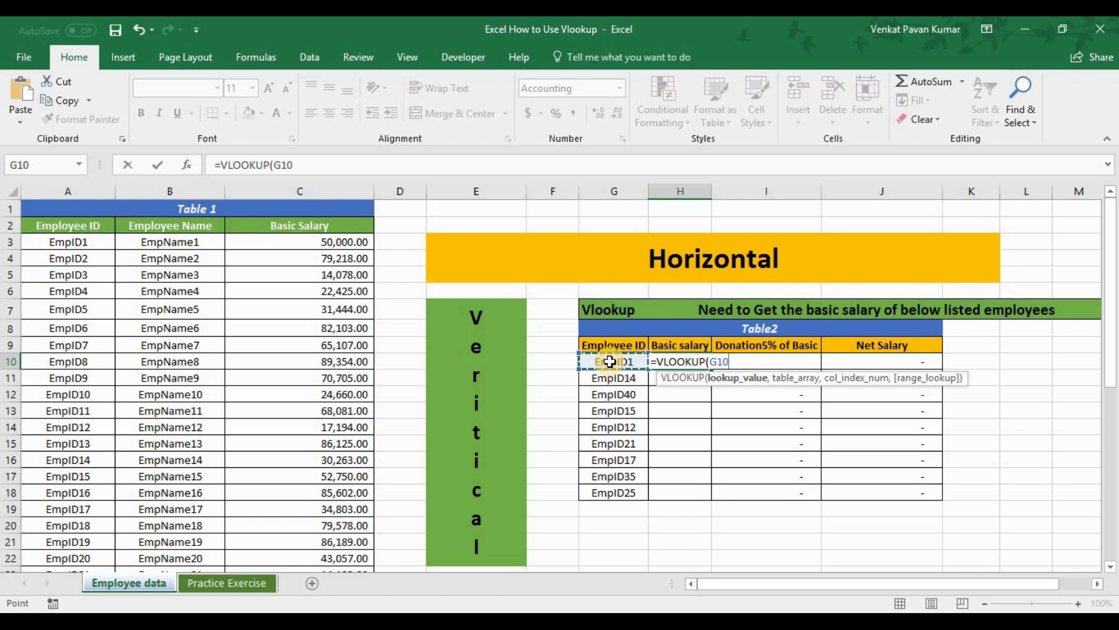
{"action": "key", "text": "BackSpace"}
{"action": "key", "text": "BackSpace"}
{"action": "key", "text": "BackSpace"}
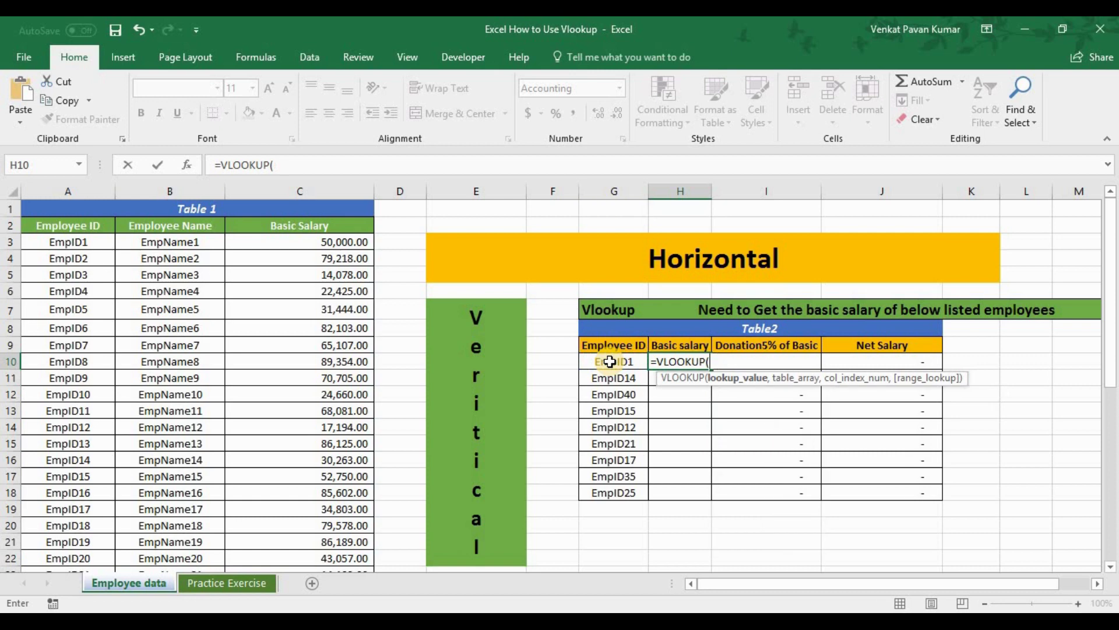
{"action": "type", "text": "G10"}
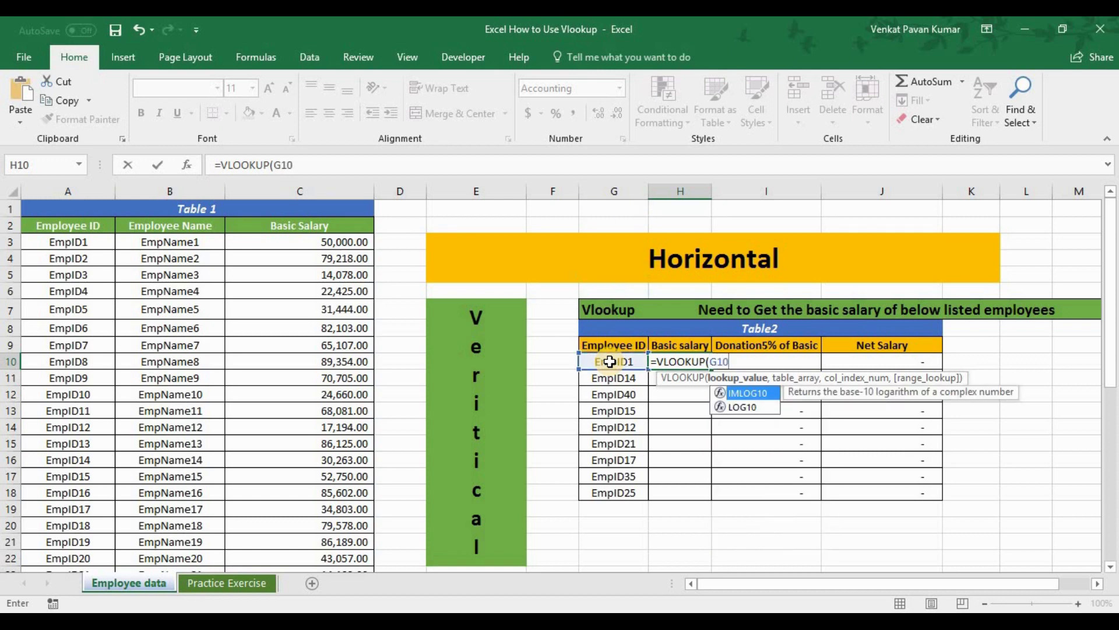
{"action": "type", "text": ","}
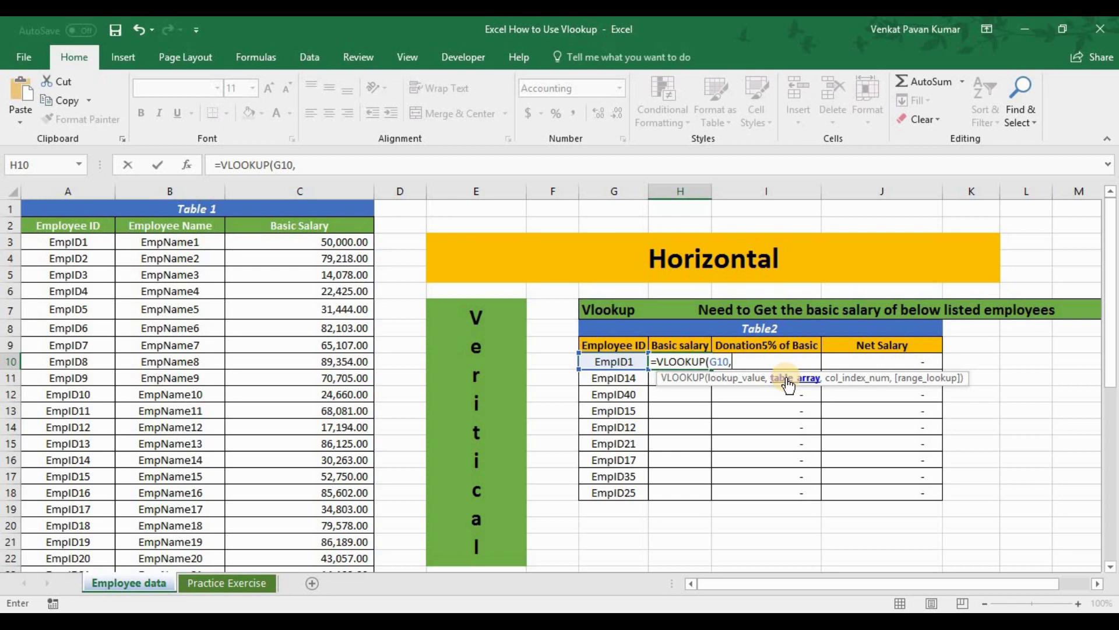
Add Table 1's range A2:C42 as the table array and lock it with absolute references
{"action": "left_click", "coordinate": [66, 232]}
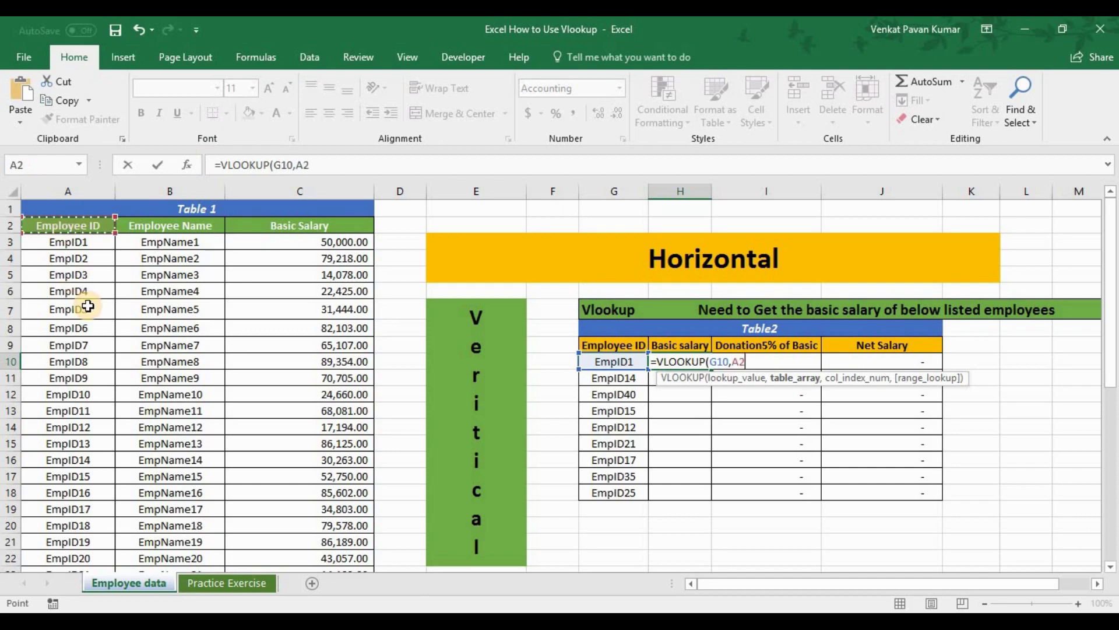
{"action": "left_click_drag", "start_coordinate": [66, 232], "coordinate": [327, 227]}
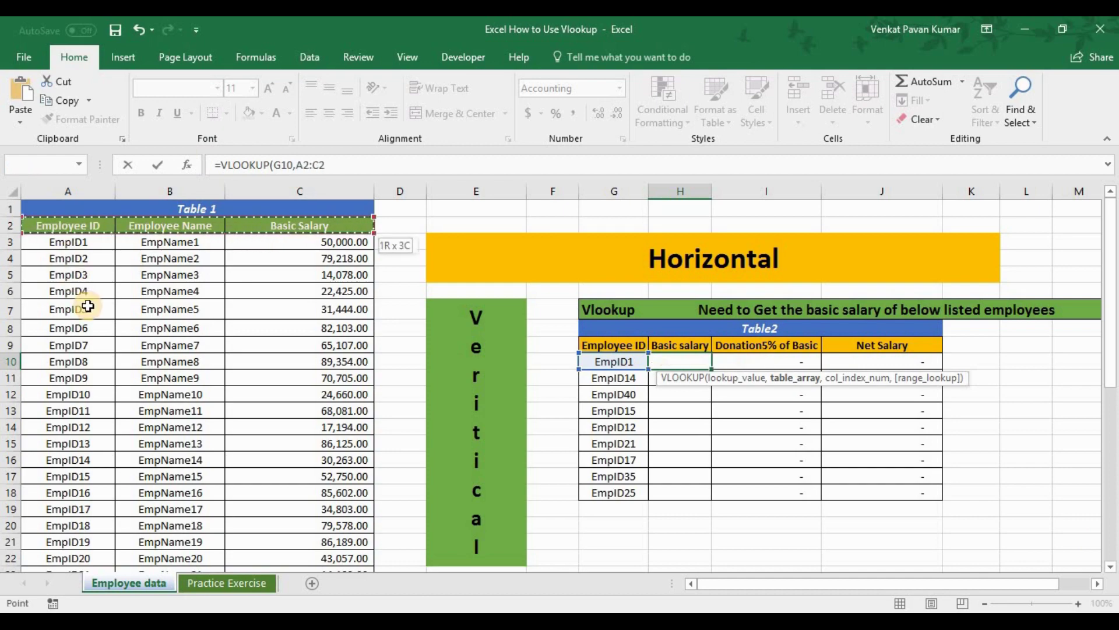
{"action": "key", "text": "ctrl+shift+Down"}
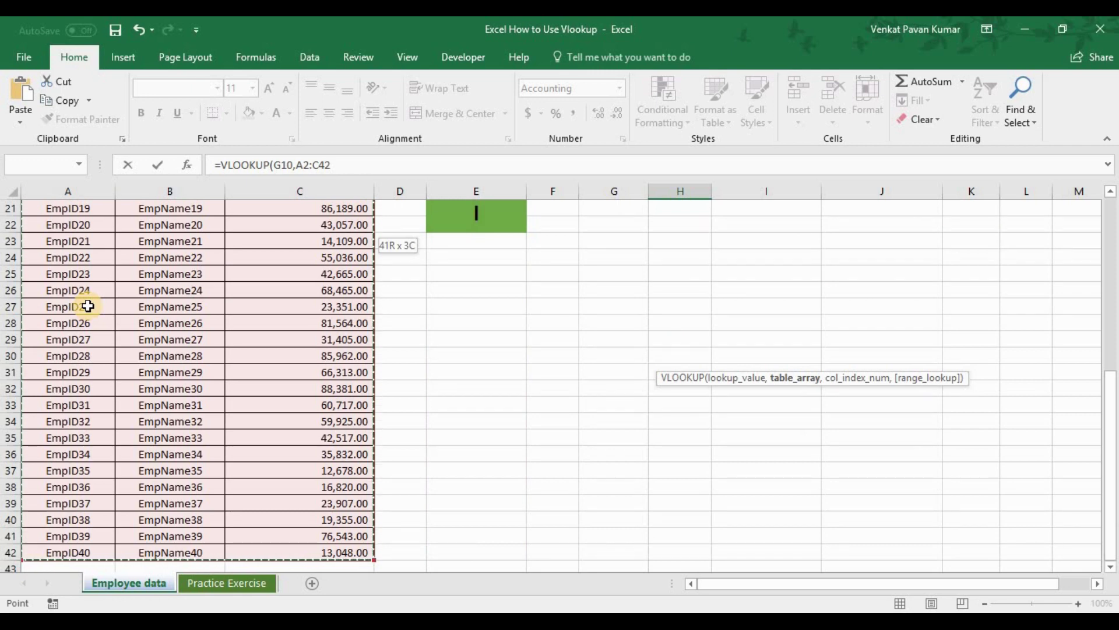
{"action": "scroll", "coordinate": [206, 374], "scroll_direction": "up", "scroll_amount": 2}
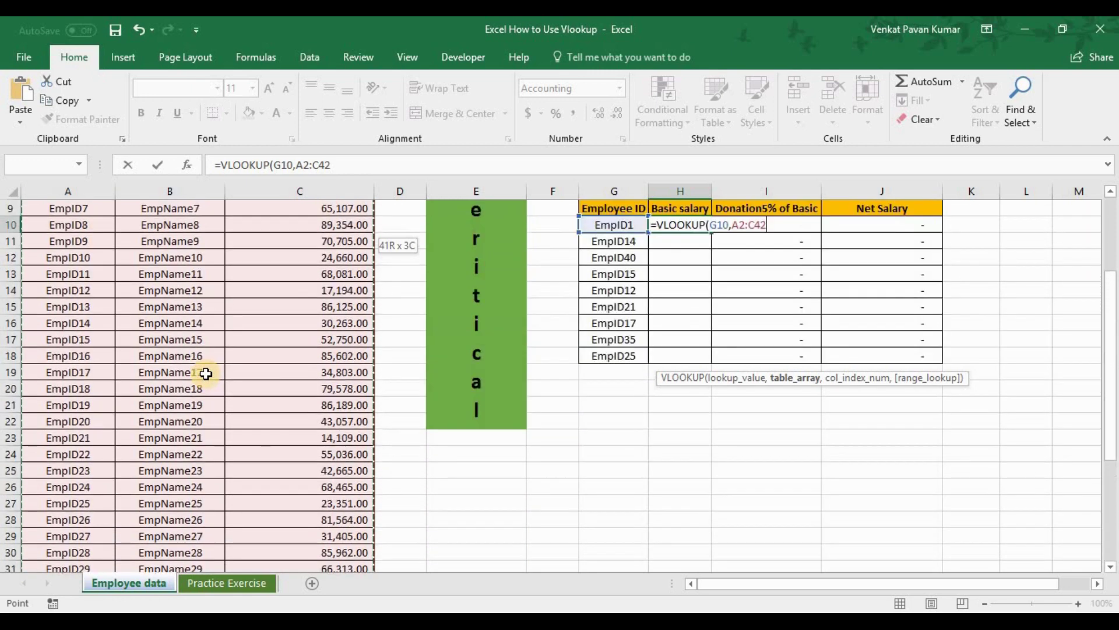
{"action": "key", "text": "F4"}
{"action": "scroll", "coordinate": [205, 374], "scroll_direction": "up", "scroll_amount": 3}
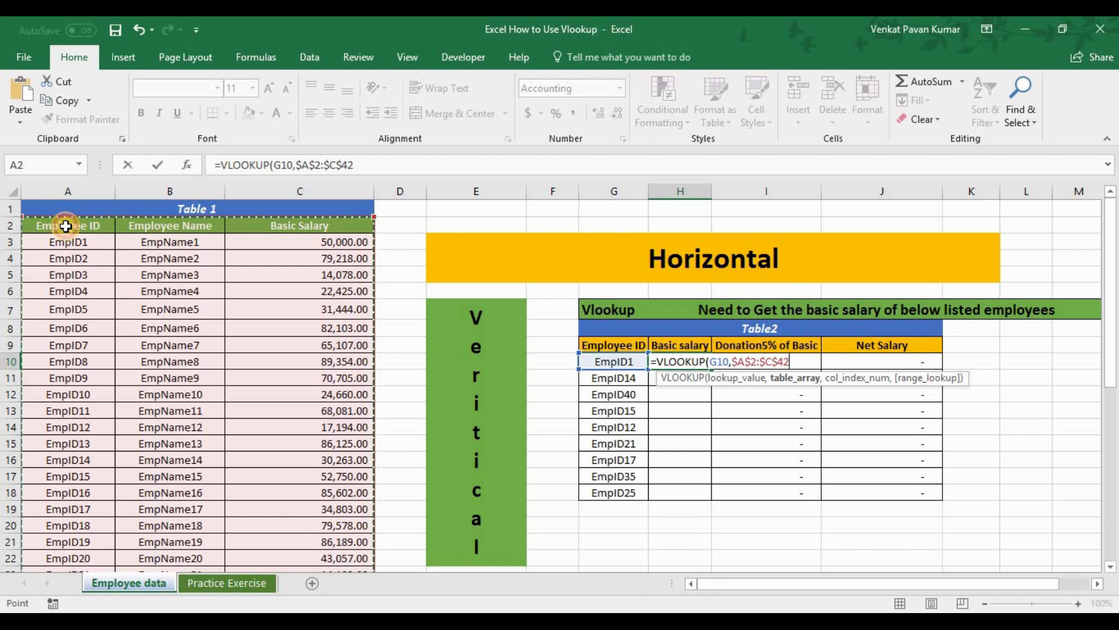
Reselect A2:C42 from the Employee ID header as the table array and make it absolute as $A$2:$C$42
{"action": "left_click", "coordinate": [67, 226]}
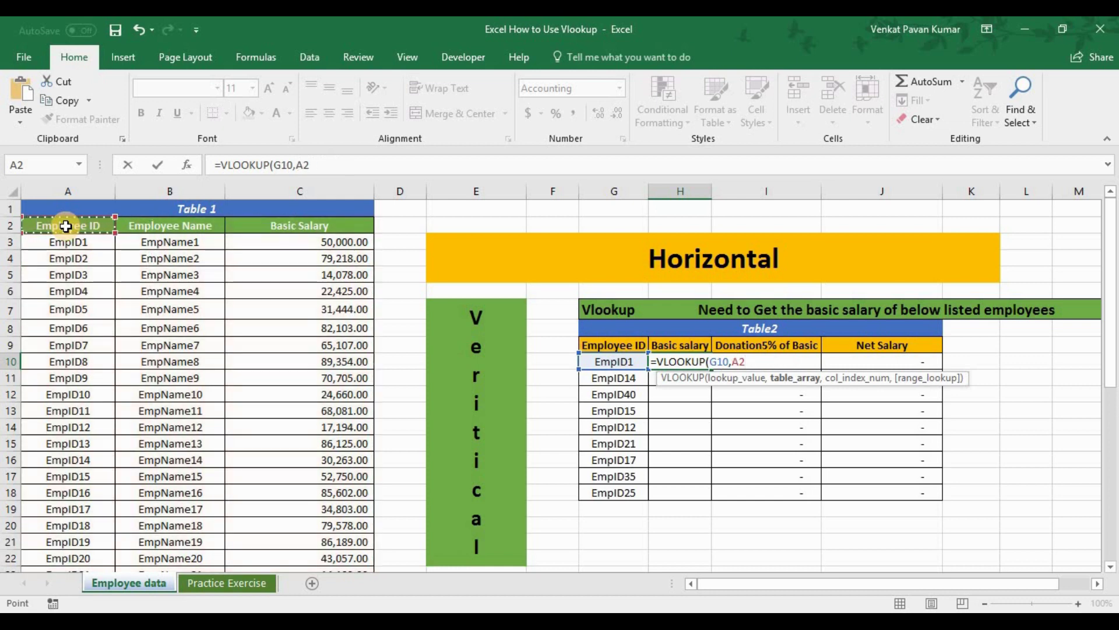
{"action": "key", "text": "shift+Right"}
{"action": "key", "text": "shift+Right"}
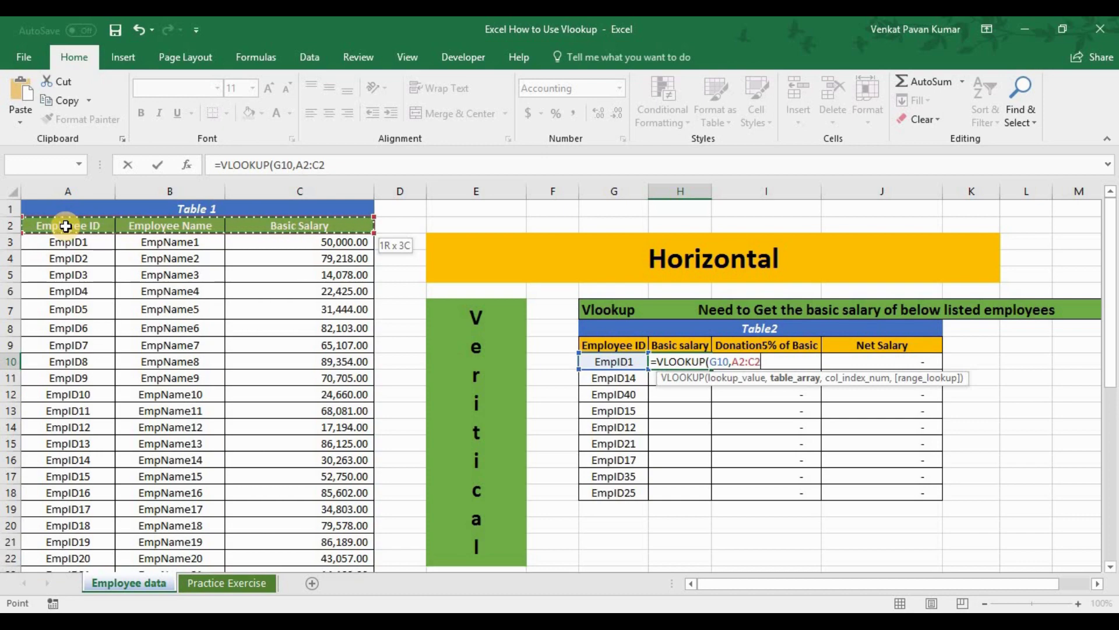
{"action": "key", "text": "shift+Page_Down"}
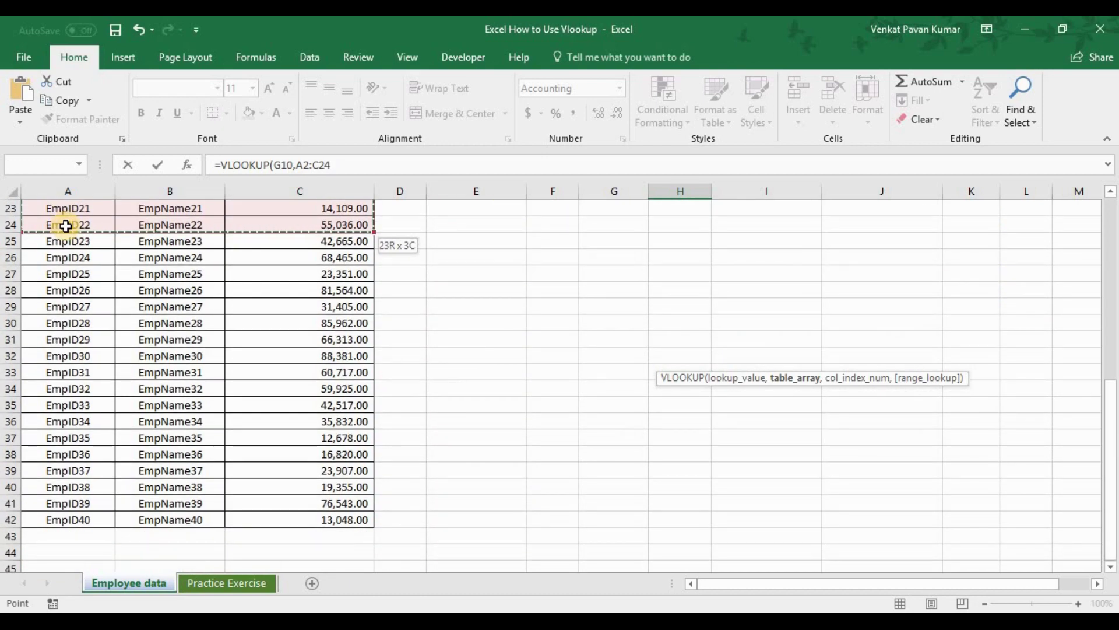
{"action": "key", "text": "ctrl+shift+Down"}
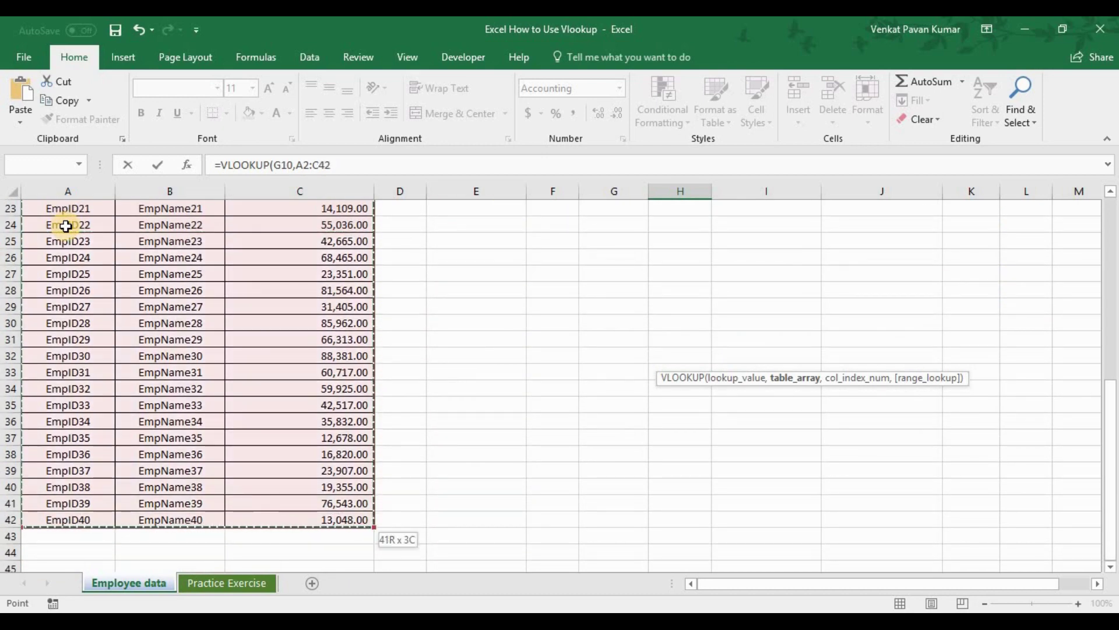
{"action": "scroll", "coordinate": [65, 226], "scroll_direction": "up", "scroll_amount": 7}
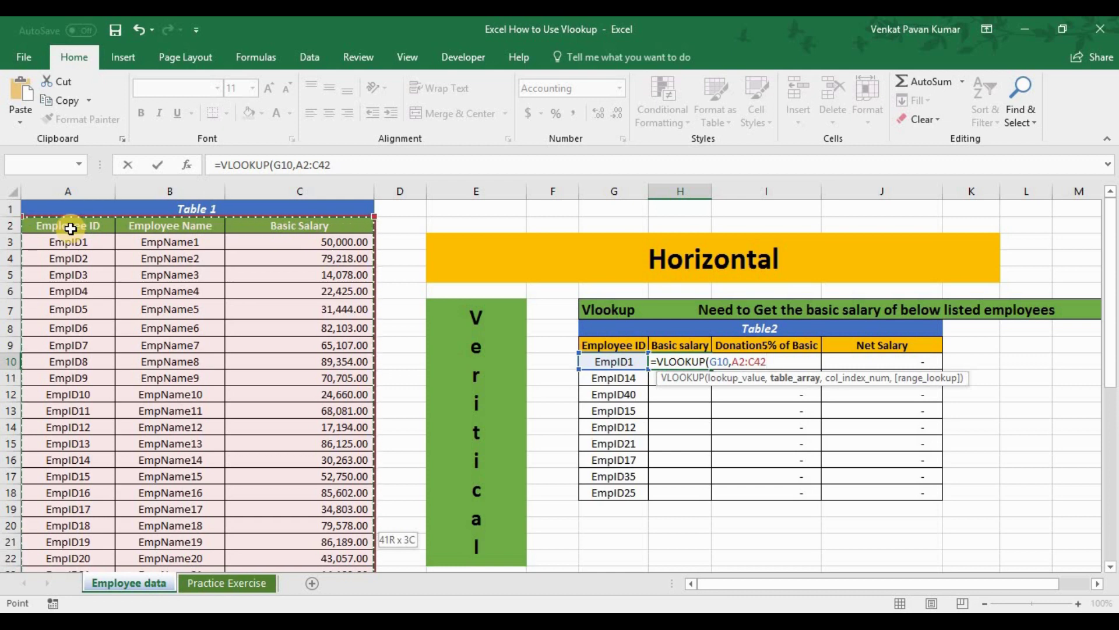
{"action": "key", "text": "F4"}
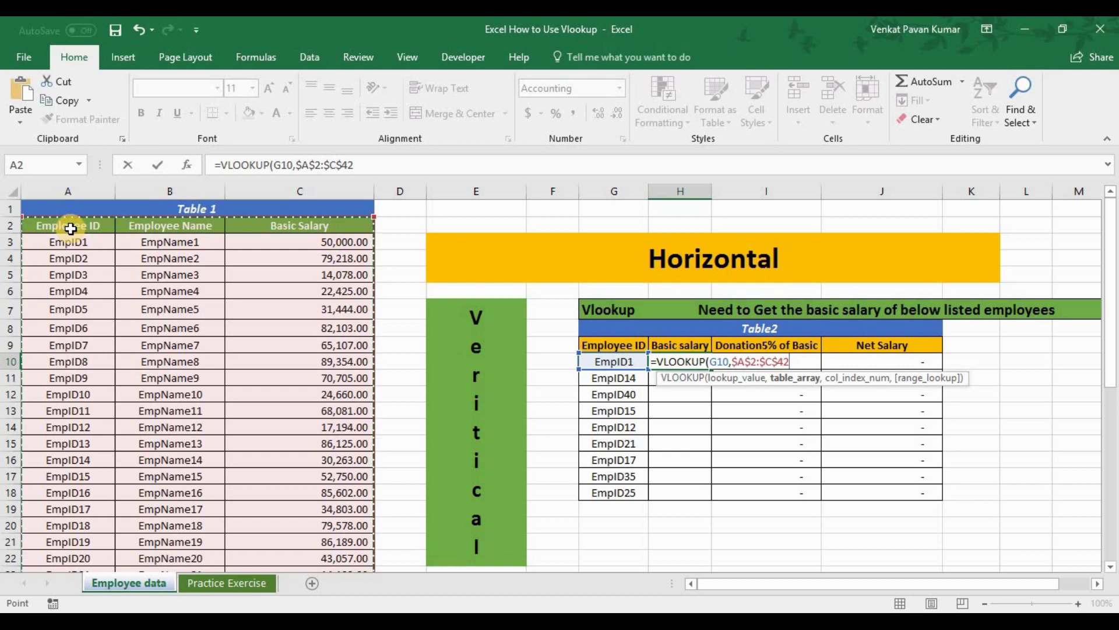
Complete the VLOOKUP formula in H10 with column index 3 and FALSE for an exact match
{"action": "type", "text": ","}
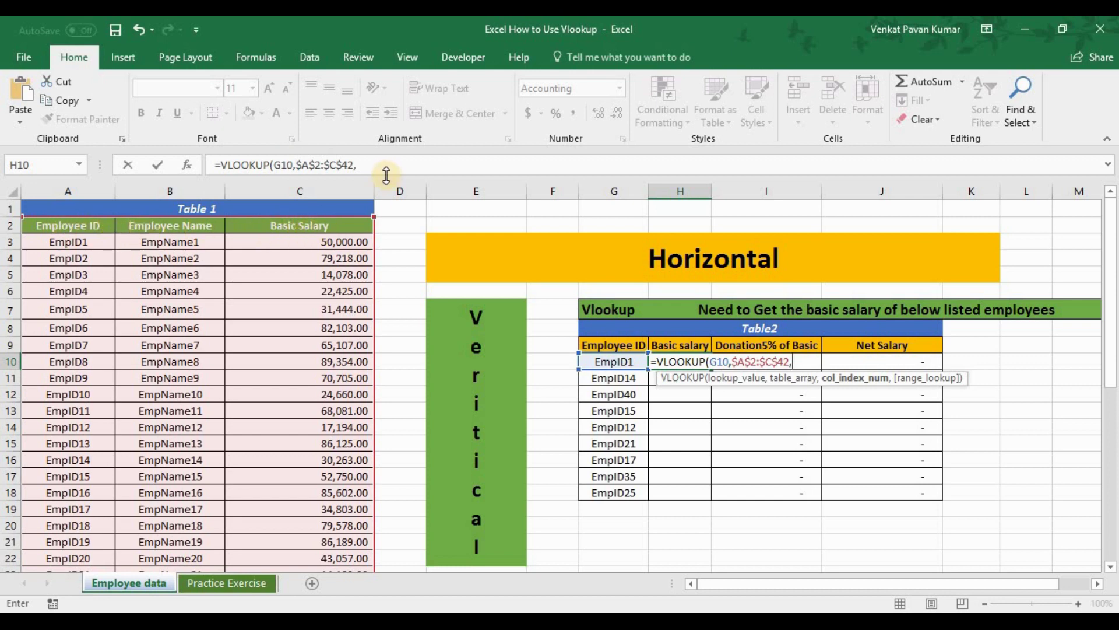
{"action": "left_click", "coordinate": [364, 172]}
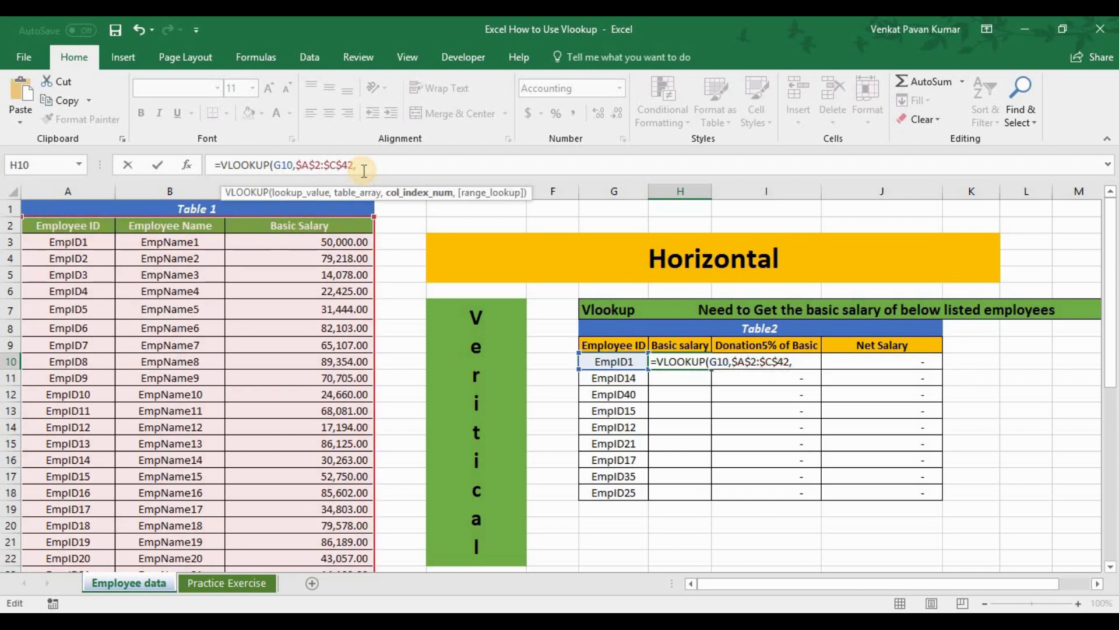
{"action": "type", "text": "3"}
{"action": "type", "text": ","}
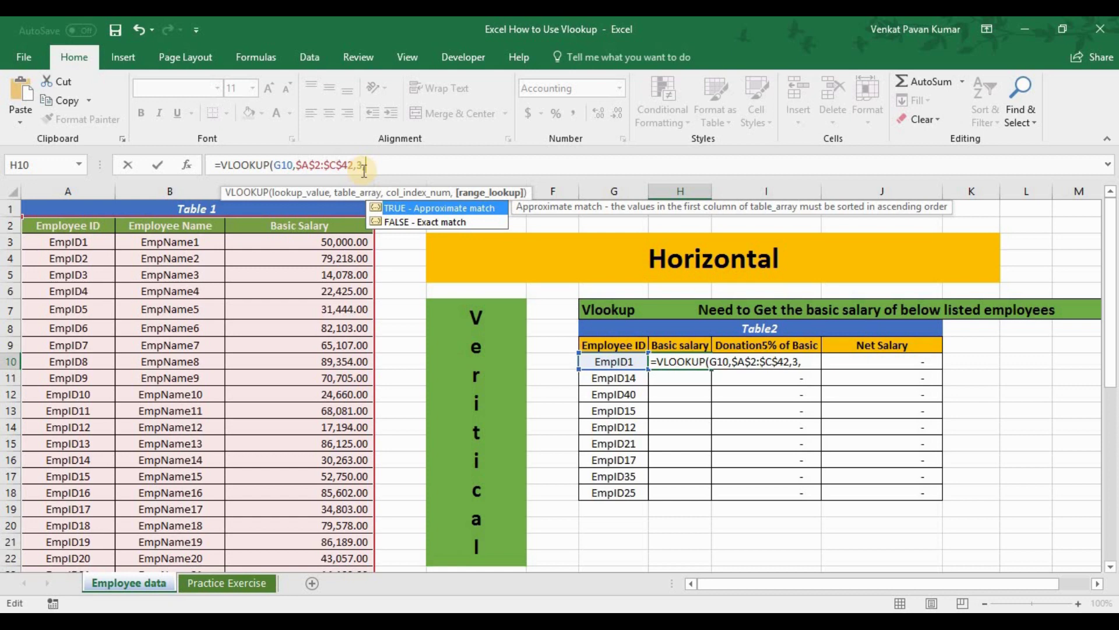
{"action": "type", "text": "false)"}
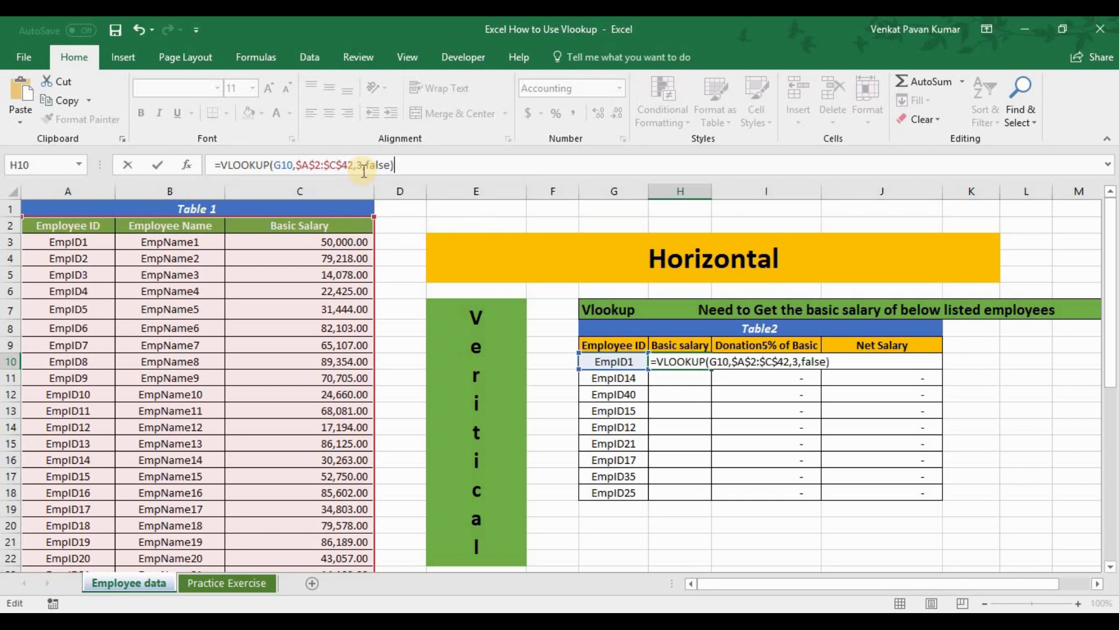
{"action": "key", "text": "Return"}
Fill the VLOOKUP formula from H10 down through H18 for all employees in Table2
{"action": "key", "text": "Up"}
{"action": "key", "text": "Left"}
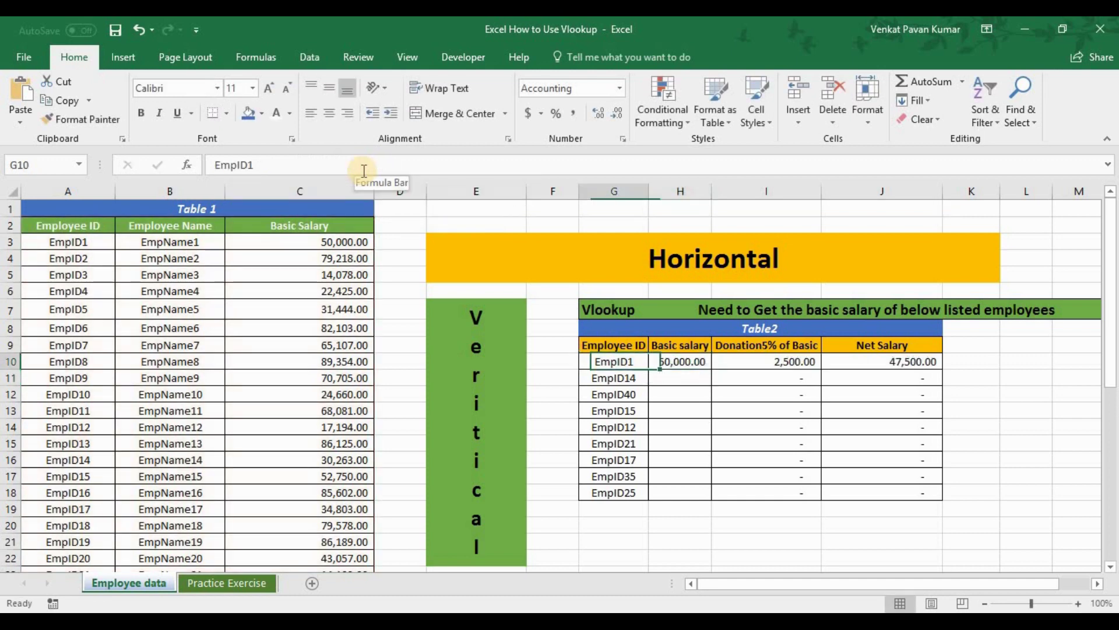
{"action": "key", "text": "Right"}
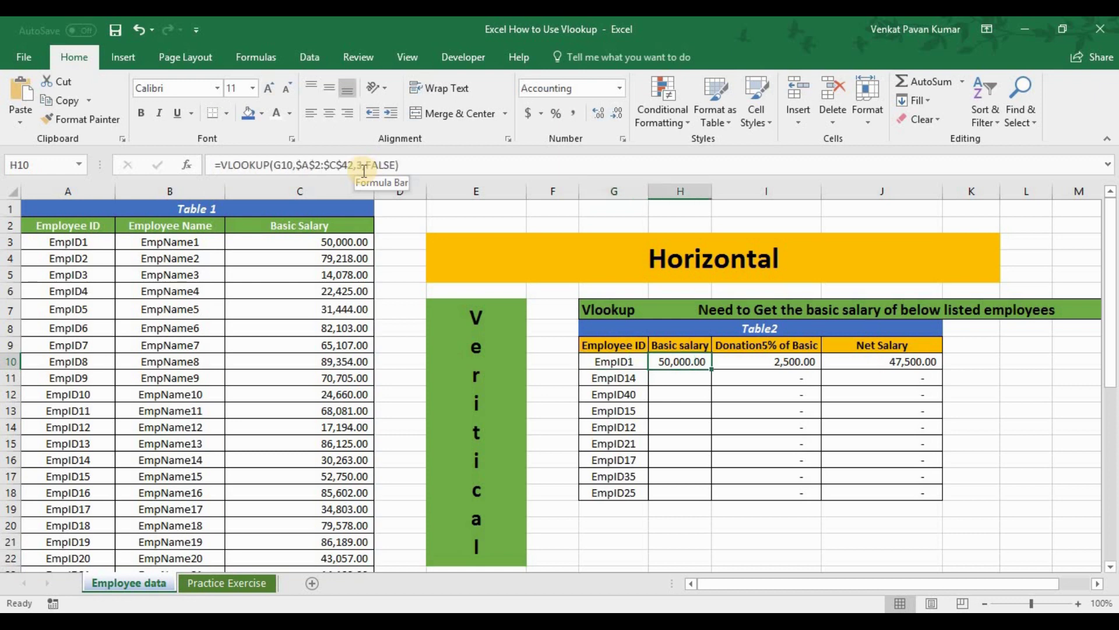
{"action": "key", "text": "Left"}
{"action": "key", "text": "ctrl+Down"}
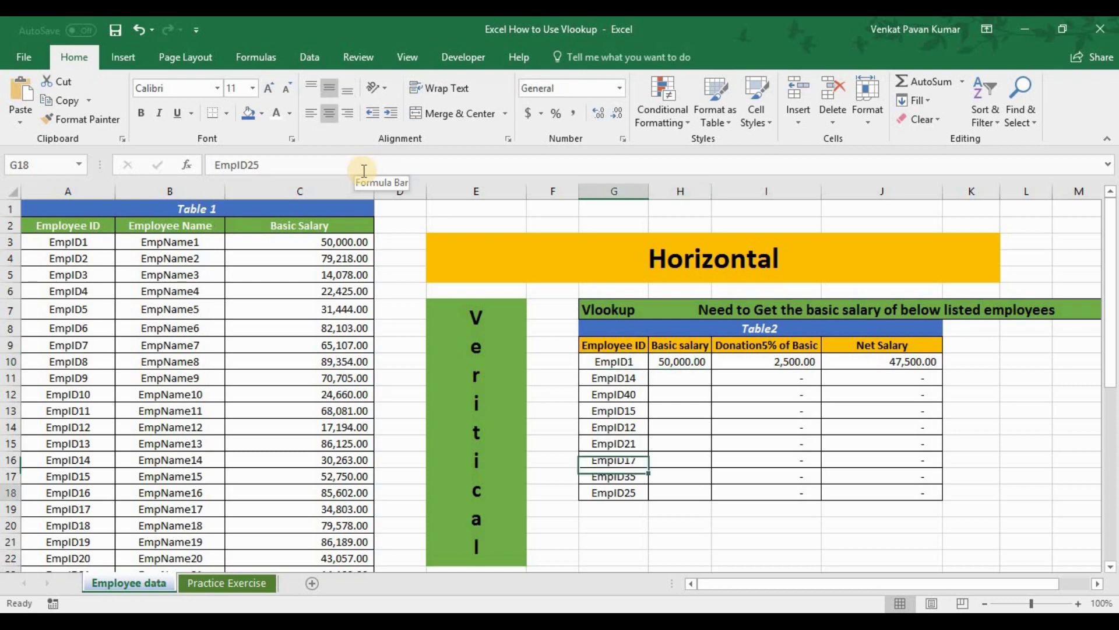
{"action": "key", "text": "Right"}
{"action": "key", "text": "ctrl+shift+Up"}
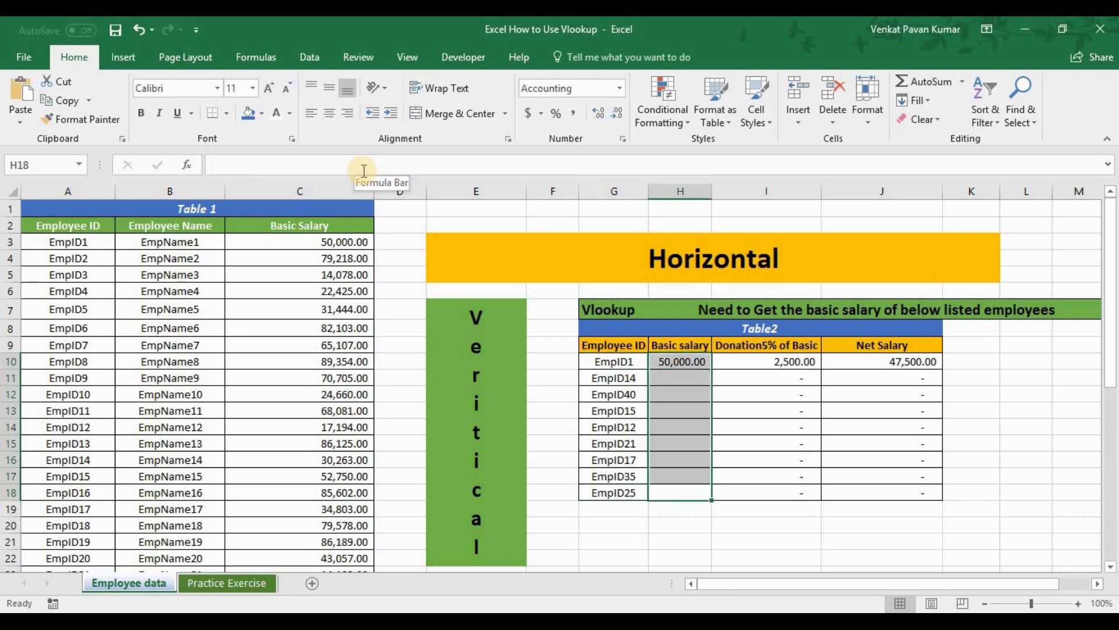
{"action": "key", "text": "ctrl+d"}
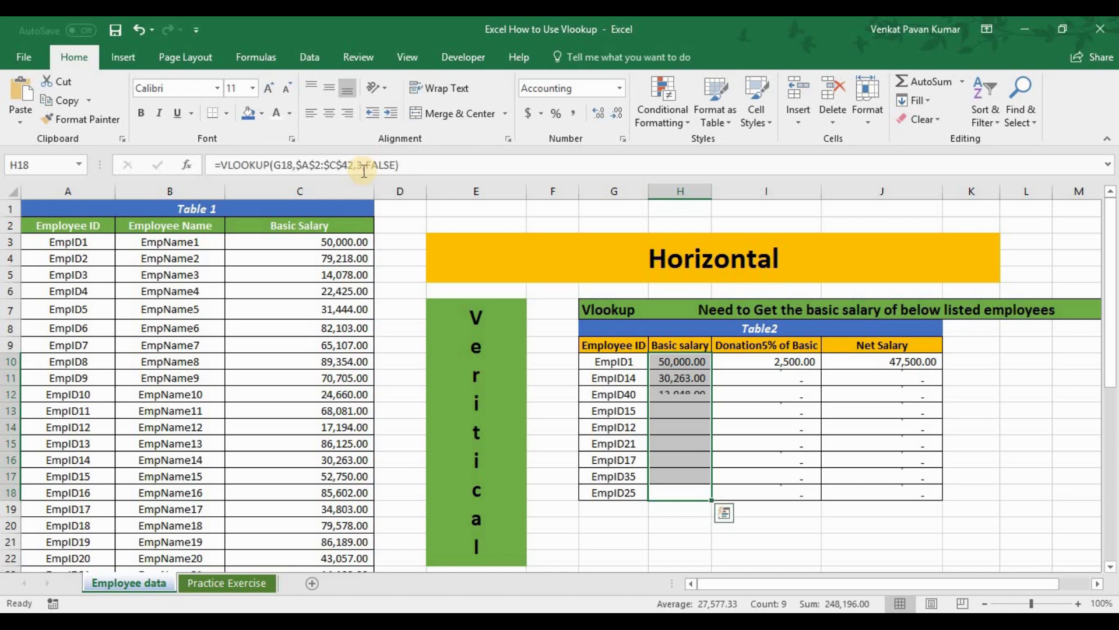
Check the basic salary fetched for EmpID14 in Table2 against its entry in Table 1
{"action": "key", "text": "Up"}
{"action": "key", "text": "Up"}
{"action": "key", "text": "Up"}
{"action": "key", "text": "Up"}
{"action": "key", "text": "Up"}
{"action": "key", "text": "Up"}
{"action": "key", "text": "Up"}
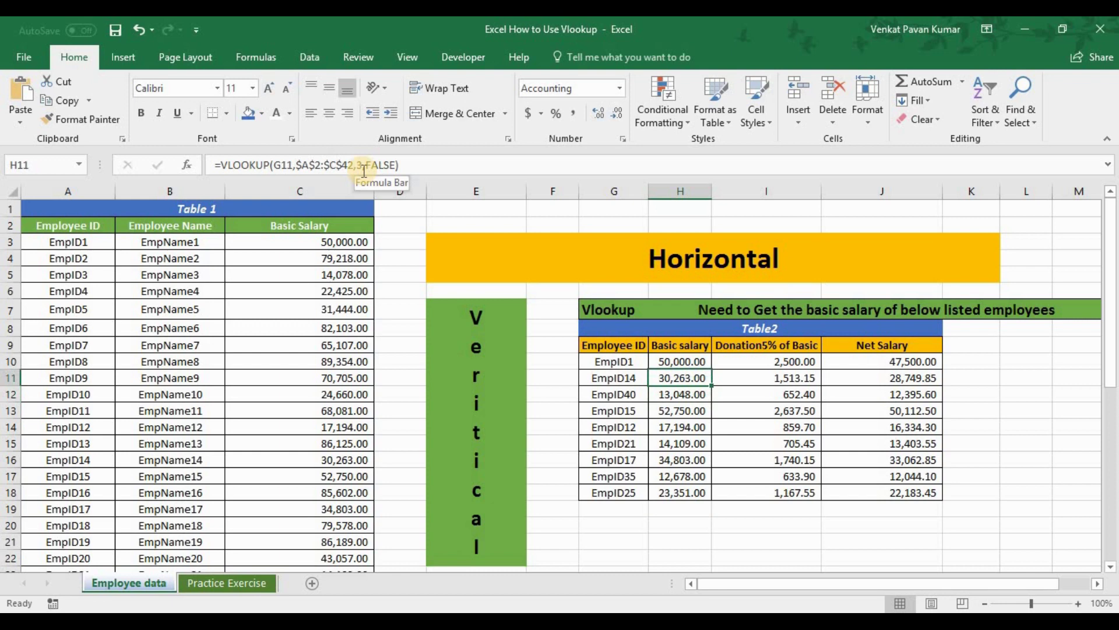
{"action": "left_click", "coordinate": [357, 458]}
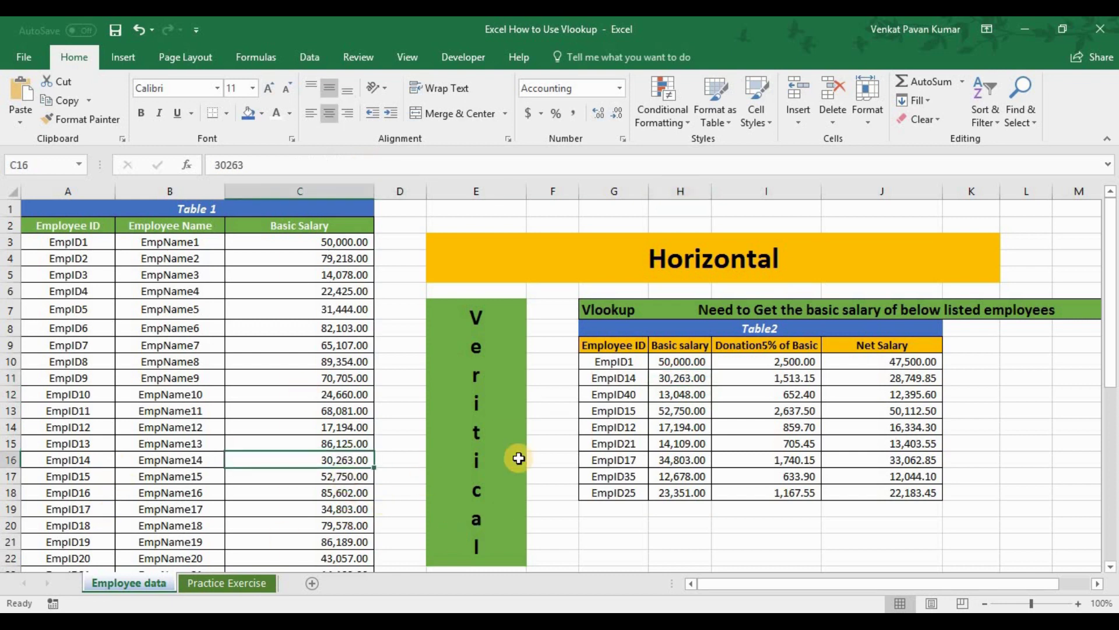
Check the basic salary fetched for EmpID25 in Table2 against its entry in Table 1
{"action": "left_click", "coordinate": [679, 394]}
{"action": "left_click", "coordinate": [690, 493]}
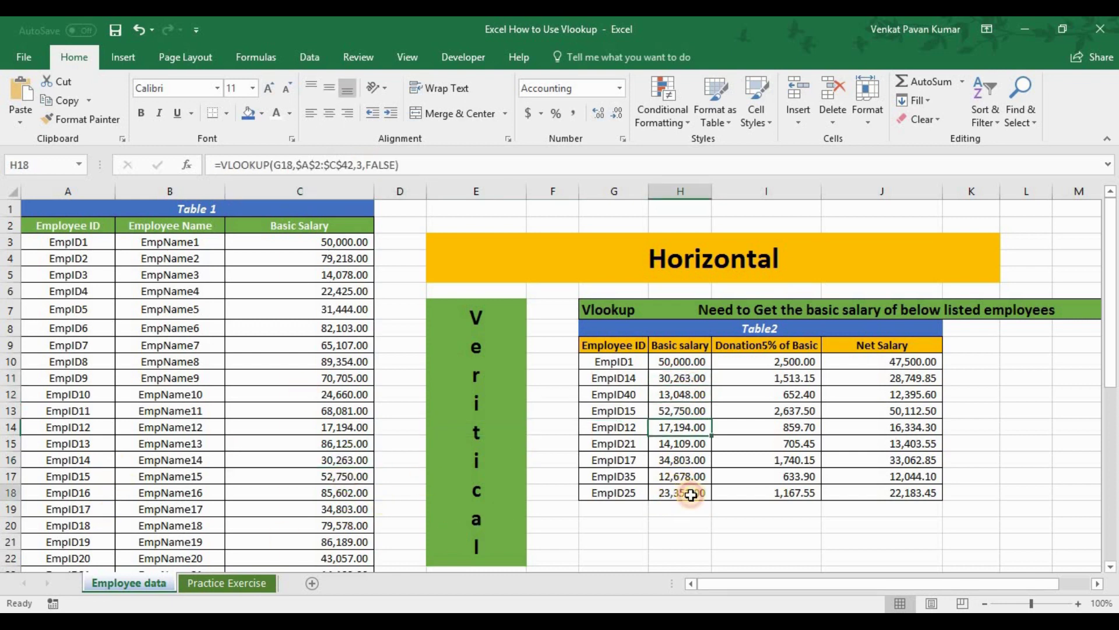
{"action": "scroll", "coordinate": [117, 551], "scroll_direction": "down", "scroll_amount": 2}
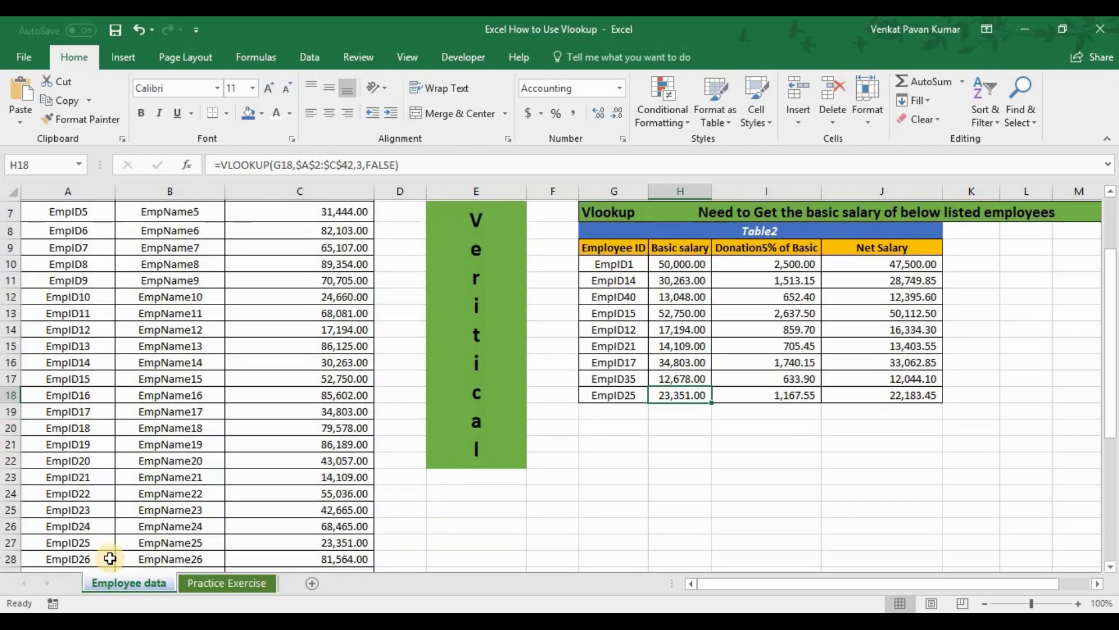
{"action": "left_click", "coordinate": [336, 543]}
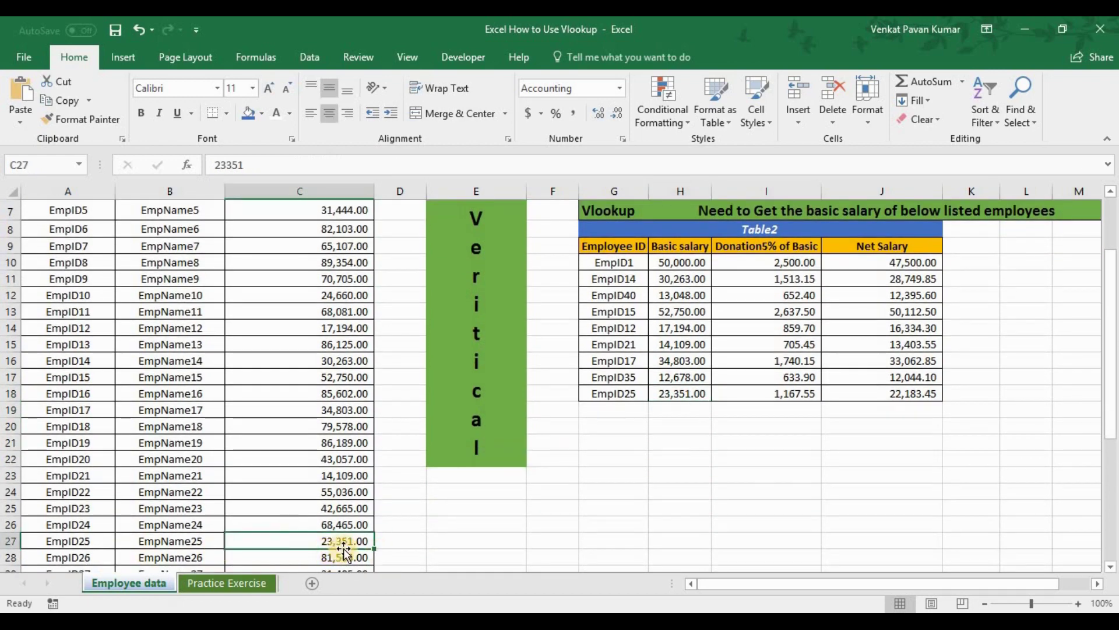
{"action": "left_click", "coordinate": [671, 394]}
{"action": "scroll", "coordinate": [665, 436], "scroll_direction": "up", "scroll_amount": 1}
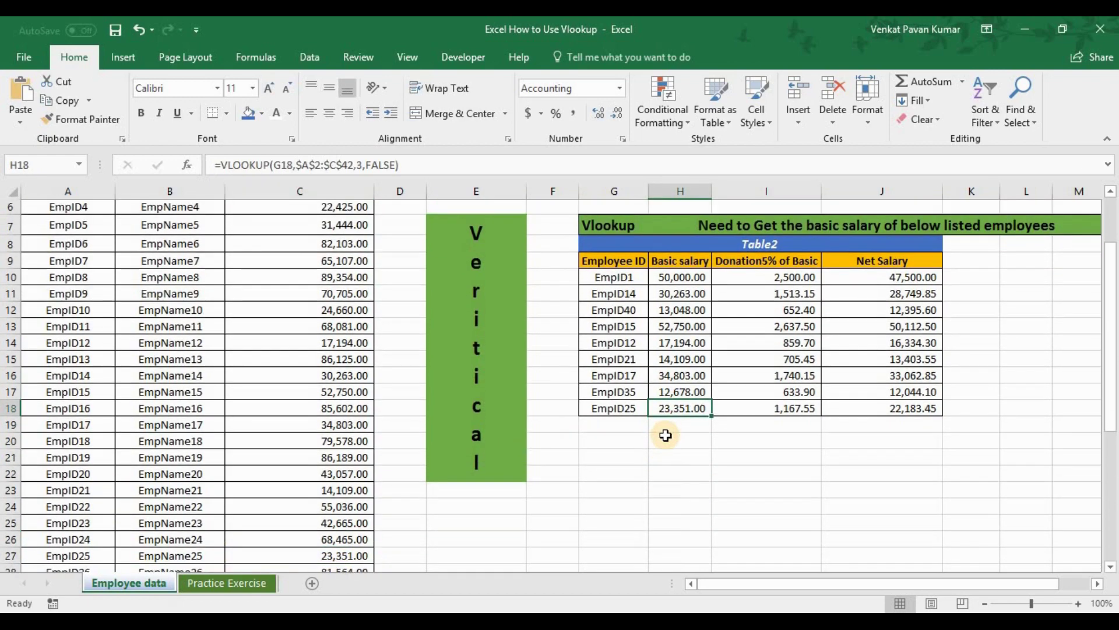
{"action": "scroll", "coordinate": [666, 436], "scroll_direction": "up", "scroll_amount": 2}
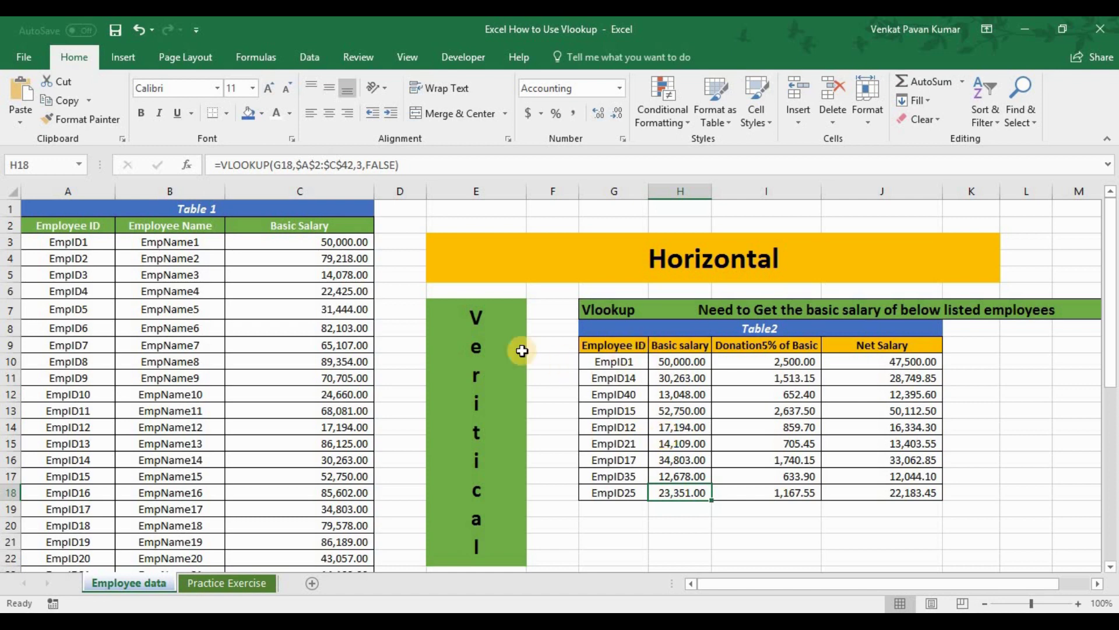
Examine how Table 1 is laid out, going down its Employee ID column and across its first employee row
{"action": "left_click_drag", "start_coordinate": [43, 225], "coordinate": [276, 260]}
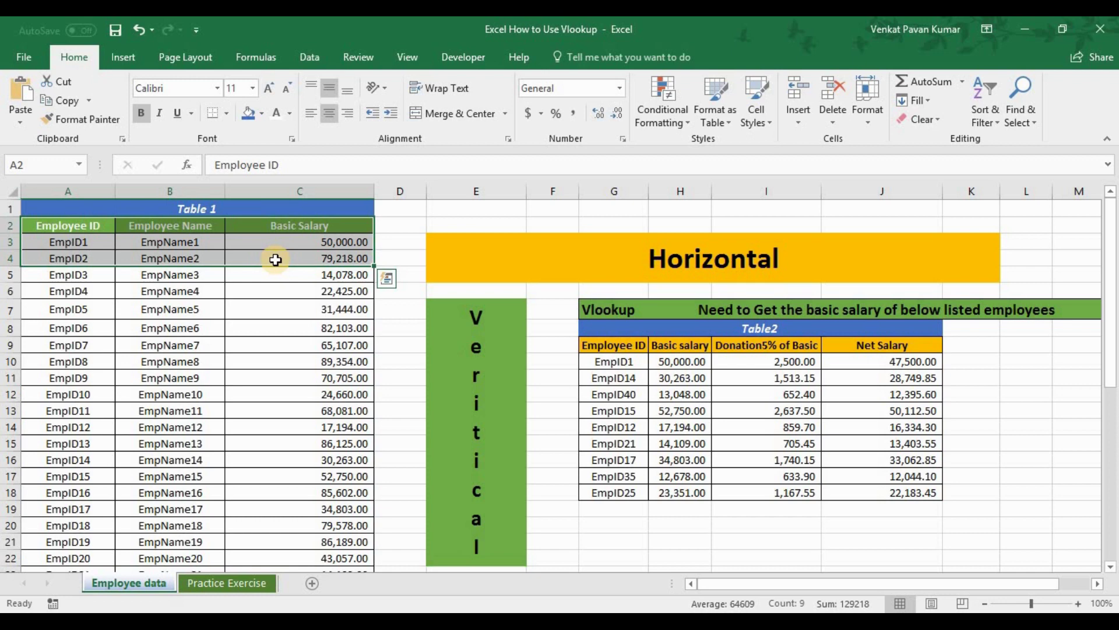
{"action": "key", "text": "Down"}
{"action": "key", "text": "shift+Down"}
{"action": "key", "text": "shift+Down"}
{"action": "key", "text": "shift+Down"}
{"action": "key", "text": "shift+Down"}
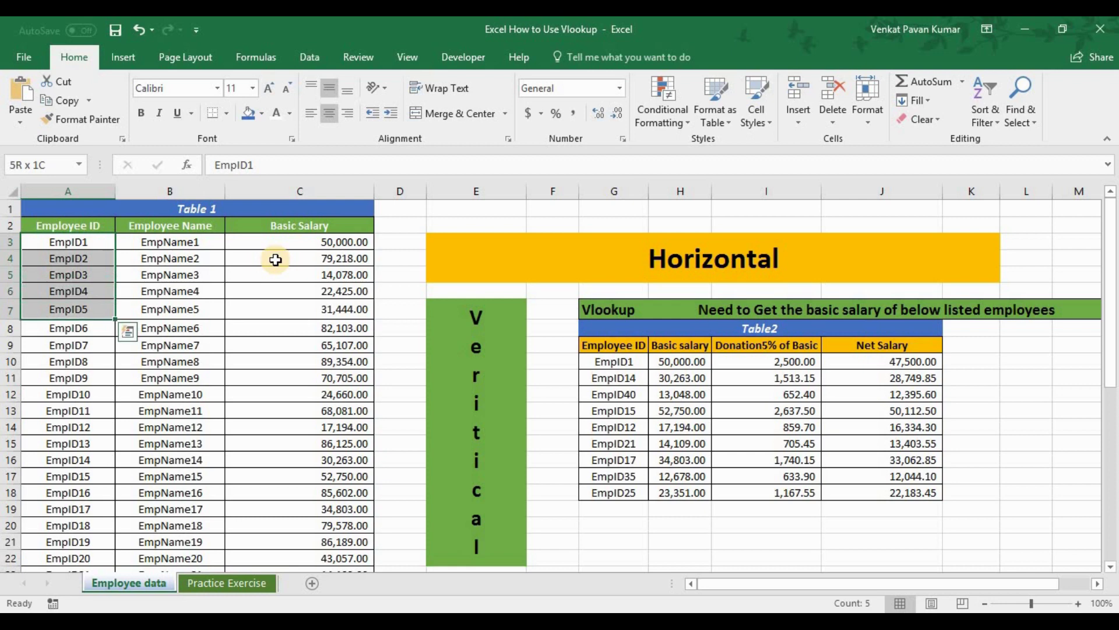
{"action": "key", "text": "Up"}
{"action": "key", "text": "Down"}
{"action": "key", "text": "shift+Right"}
{"action": "key", "text": "shift+Right"}
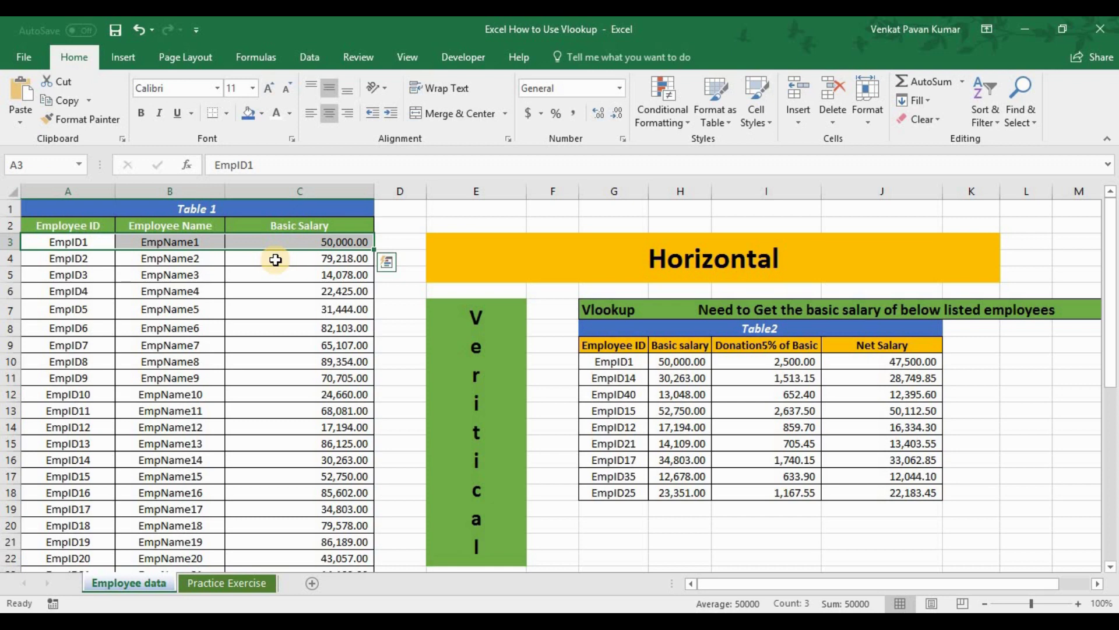
{"action": "key", "text": "Down"}
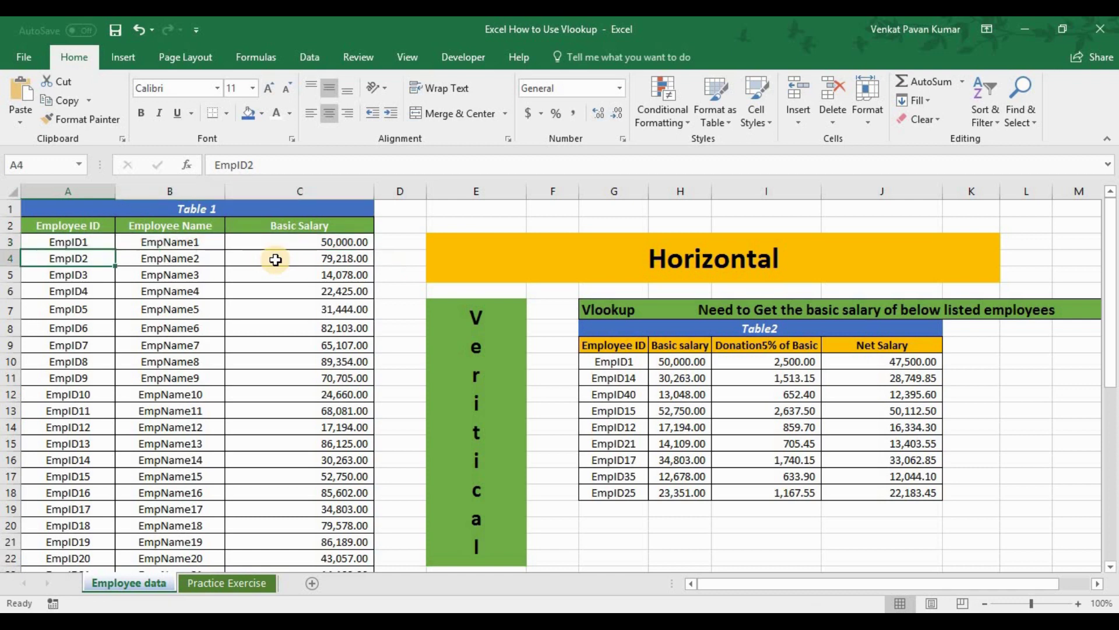
{"action": "key", "text": "Down"}
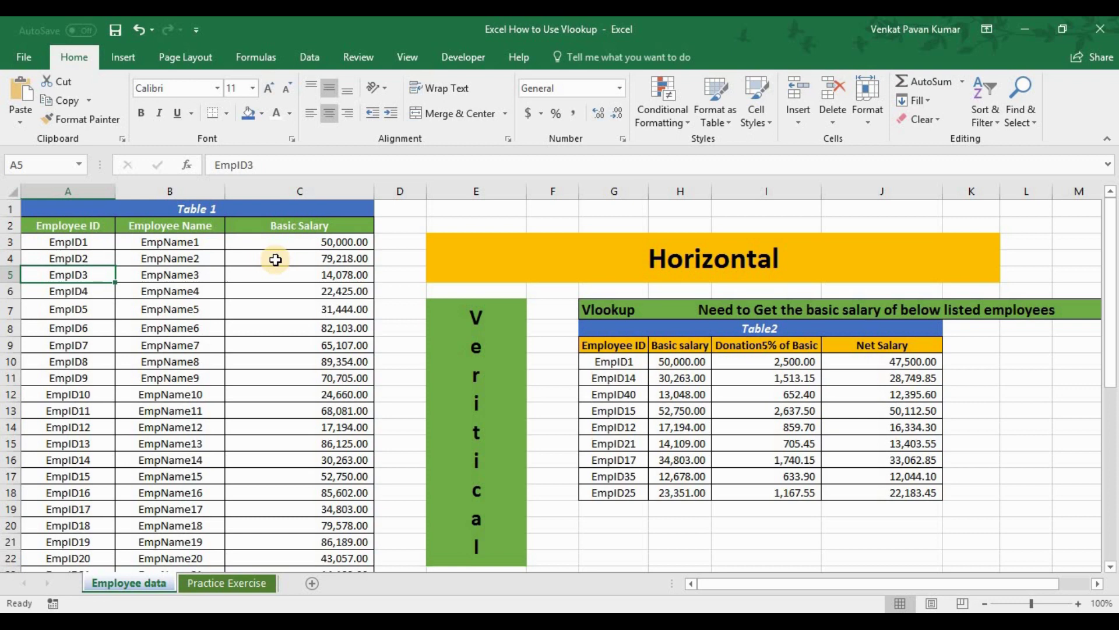
Compare the positions of the Employee ID and Basic Salary headers in Table 1 and review the formula in H10
{"action": "left_click", "coordinate": [85, 228]}
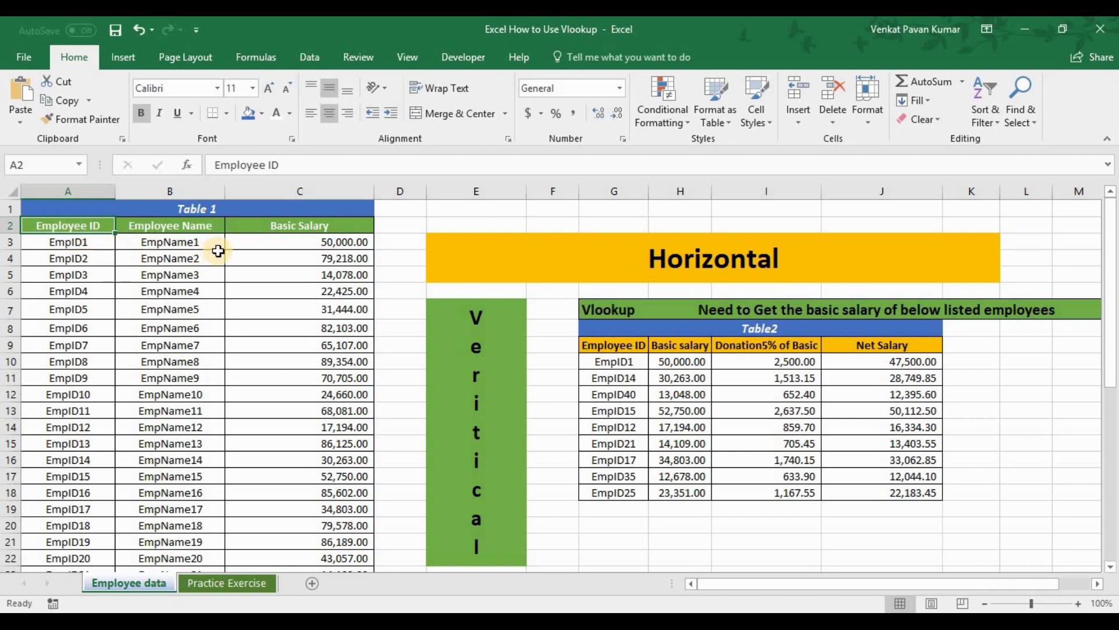
{"action": "left_click", "coordinate": [300, 225]}
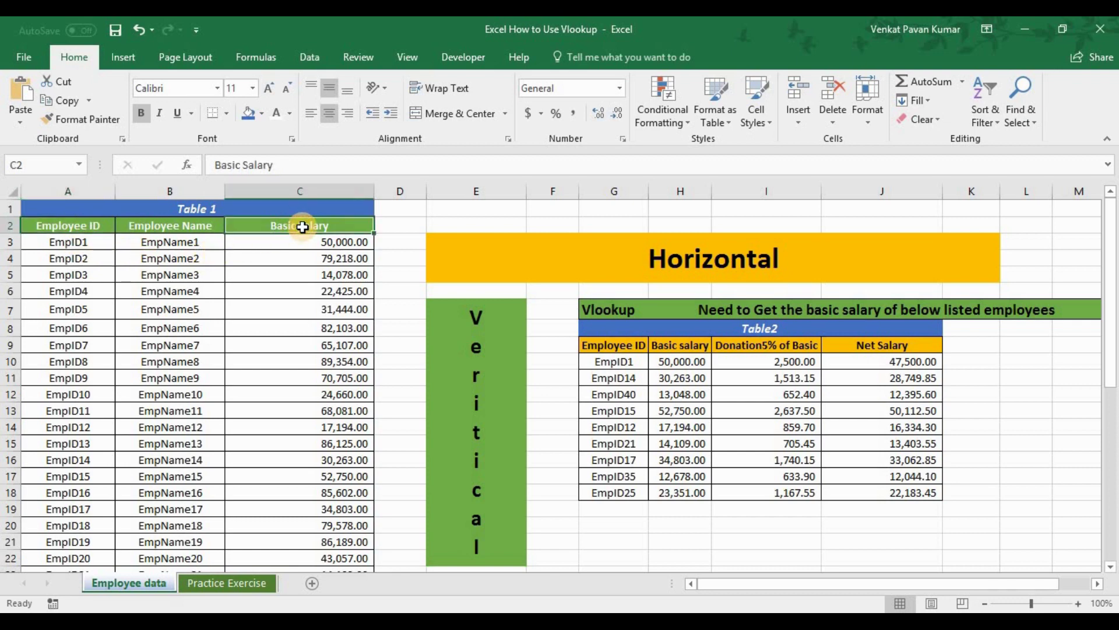
{"action": "left_click", "coordinate": [87, 229]}
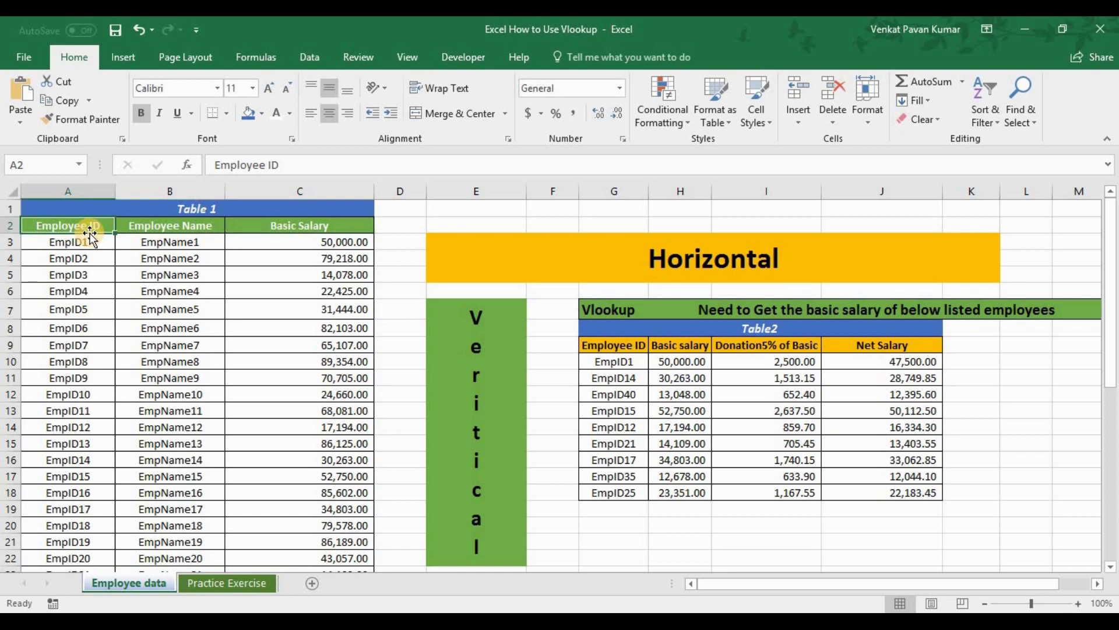
{"action": "left_click", "coordinate": [268, 225]}
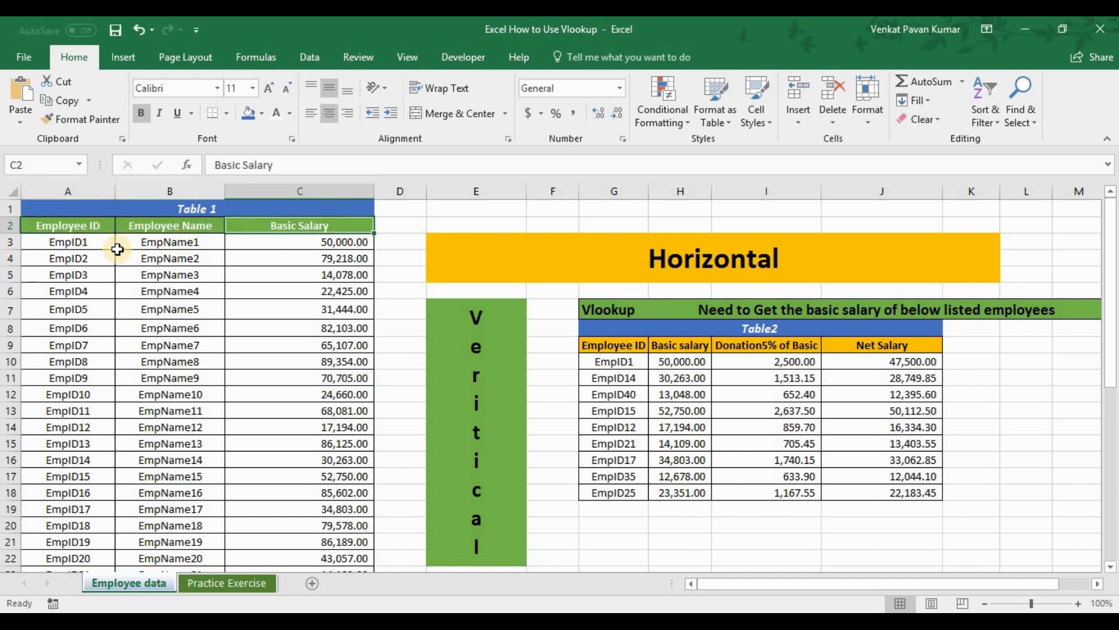
{"action": "left_click", "coordinate": [396, 234]}
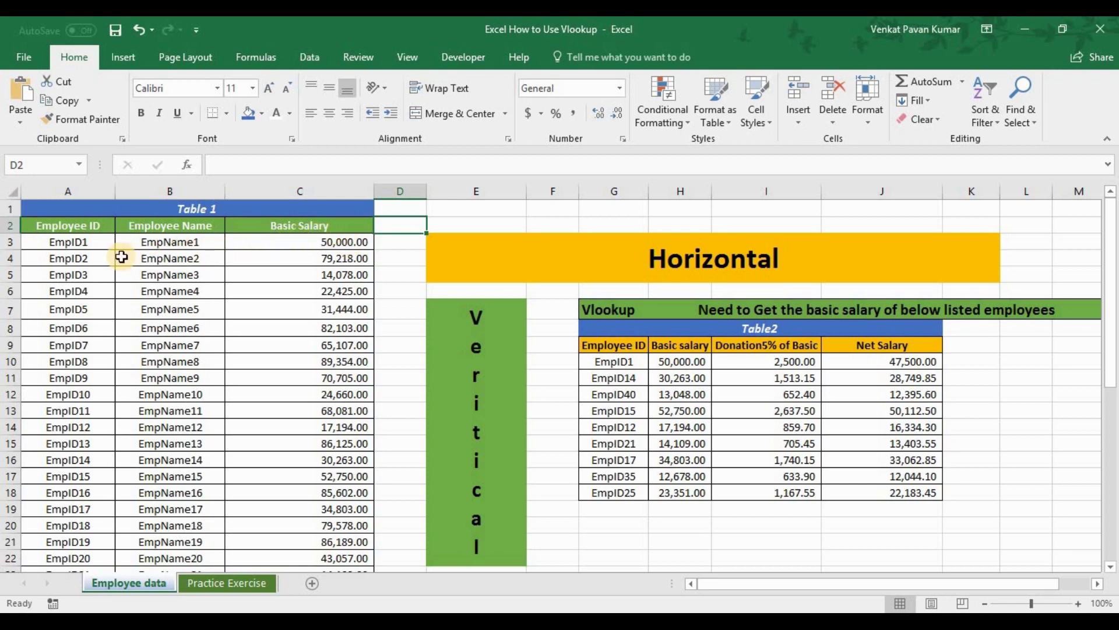
{"action": "left_click", "coordinate": [657, 362]}
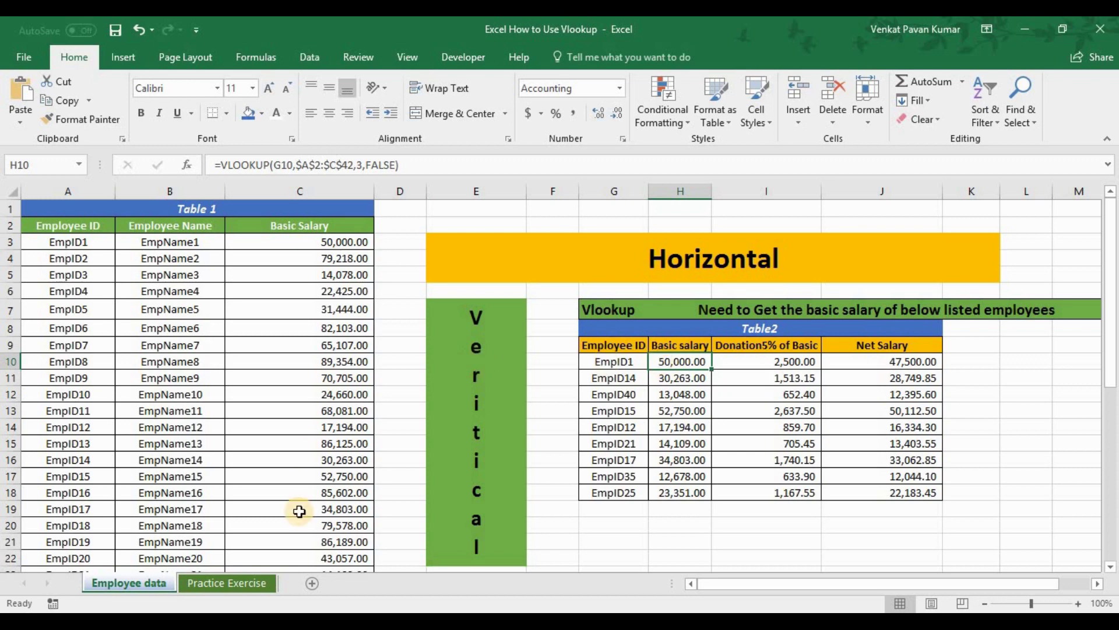
Open the Practice Exercise sheet and go to its first cell, A1
{"action": "left_click", "coordinate": [265, 584]}
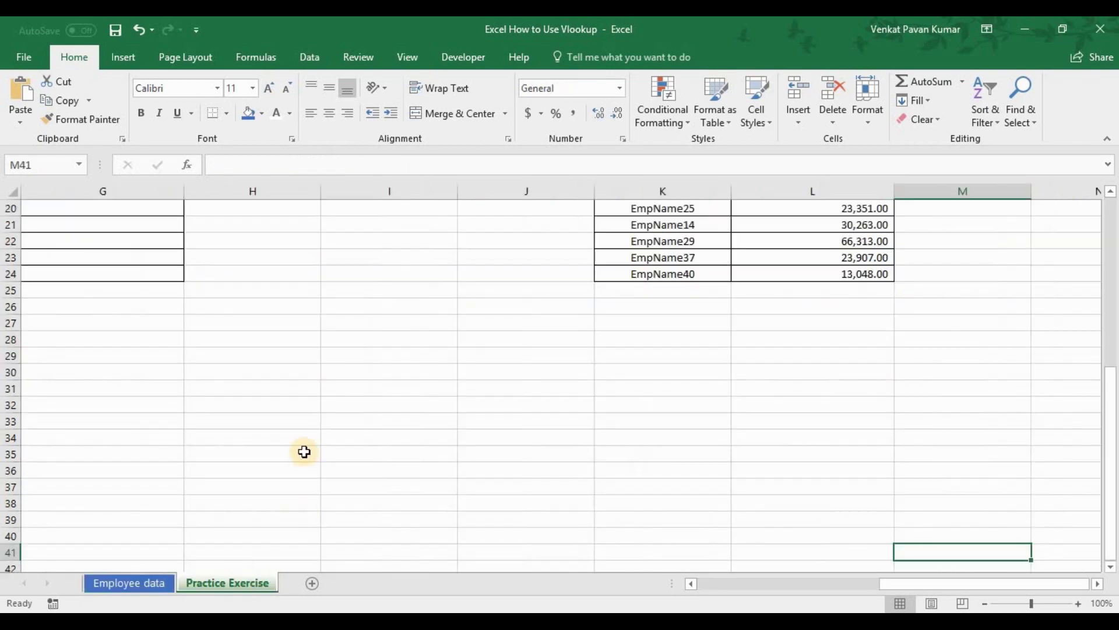
{"action": "scroll", "coordinate": [304, 452], "scroll_direction": "up", "scroll_amount": 6}
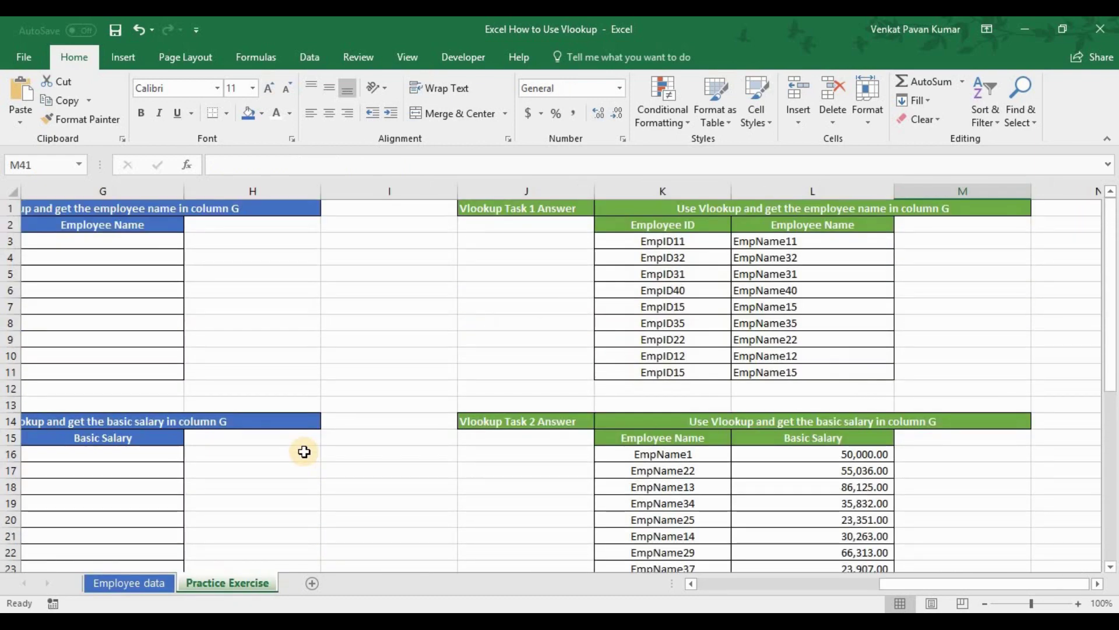
{"action": "key", "text": "ctrl+Home"}
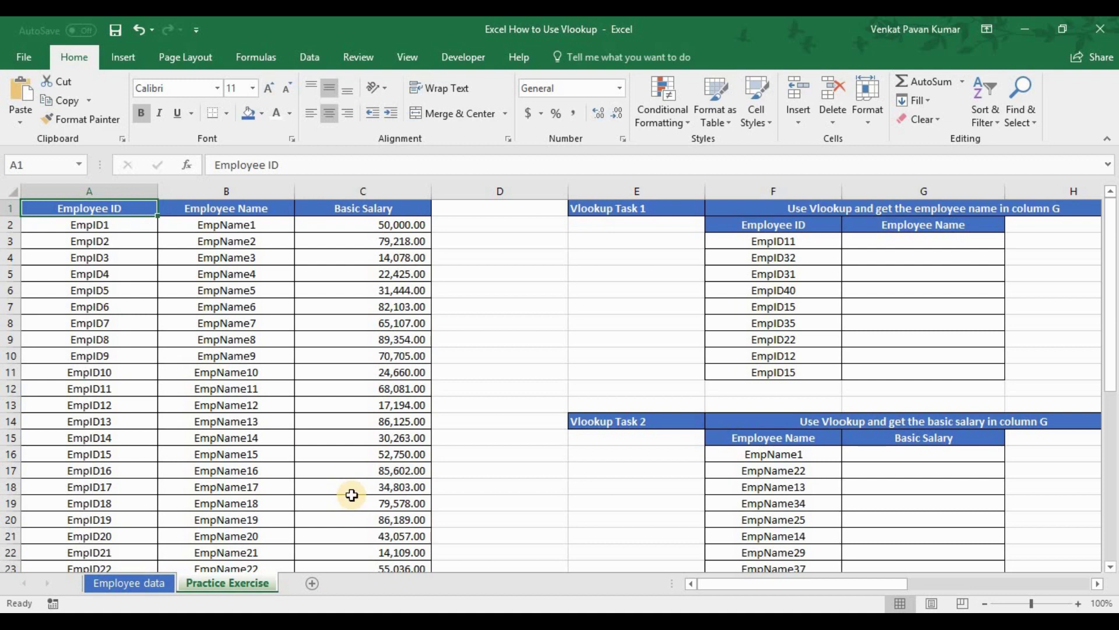
Examine Vlookup Task 1 and Vlookup Task 2 on the Practice Exercise sheet, along with their answer tables
{"action": "key", "text": "Right"}
{"action": "key", "text": "Right"}
{"action": "key", "text": "Right"}
{"action": "key", "text": "Right"}
{"action": "key", "text": "Right"}
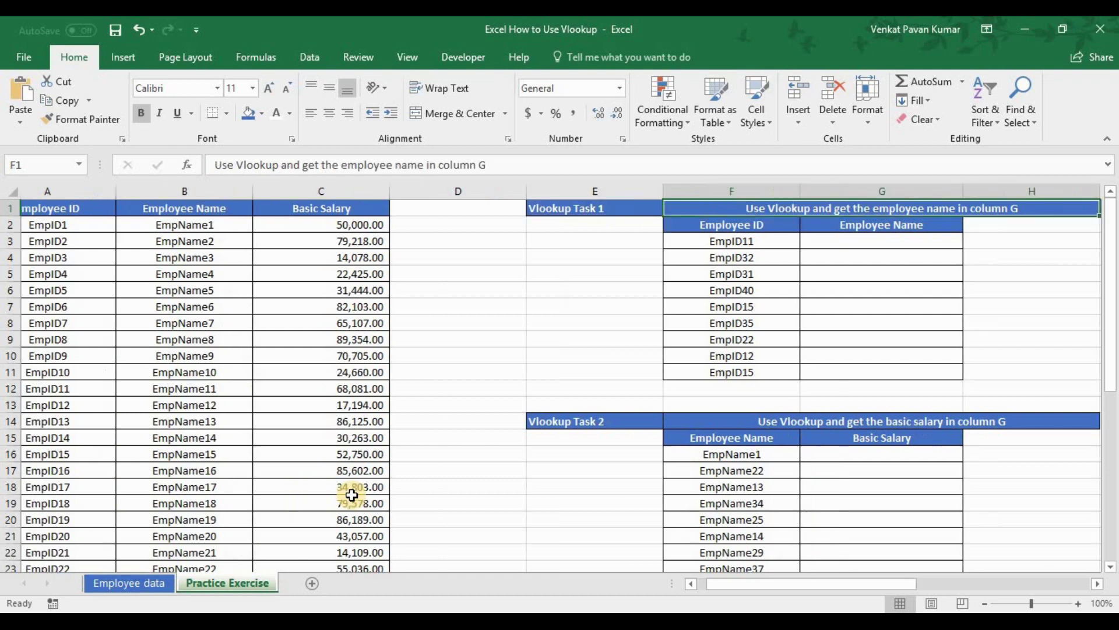
{"action": "key", "text": "Left"}
{"action": "key", "text": "Down"}
{"action": "key", "text": "Right"}
{"action": "key", "text": "Down"}
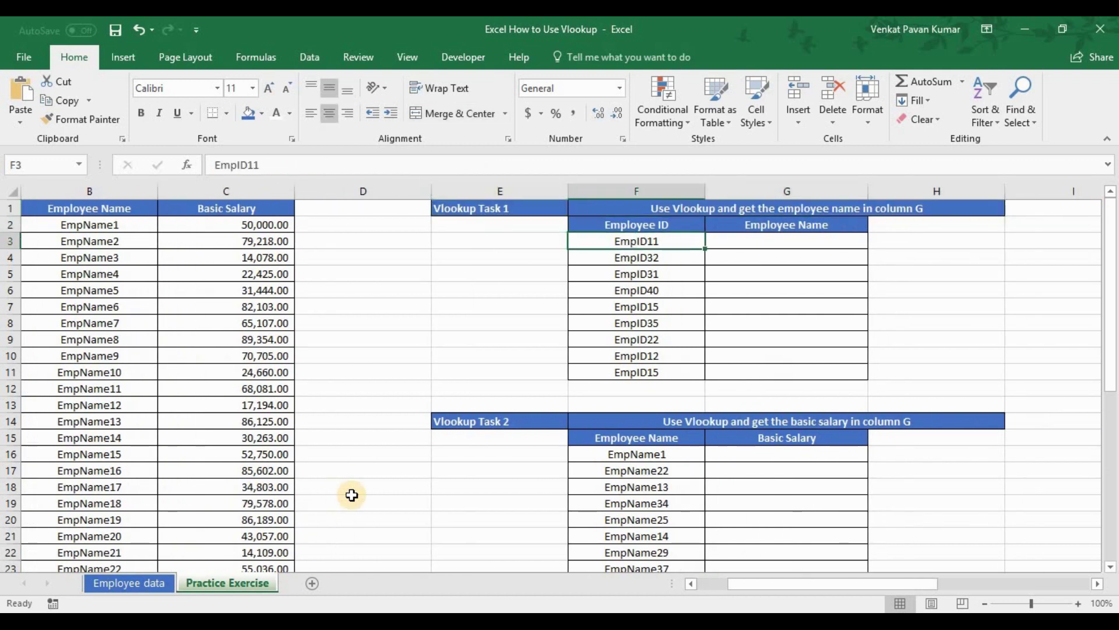
{"action": "key", "text": "Right"}
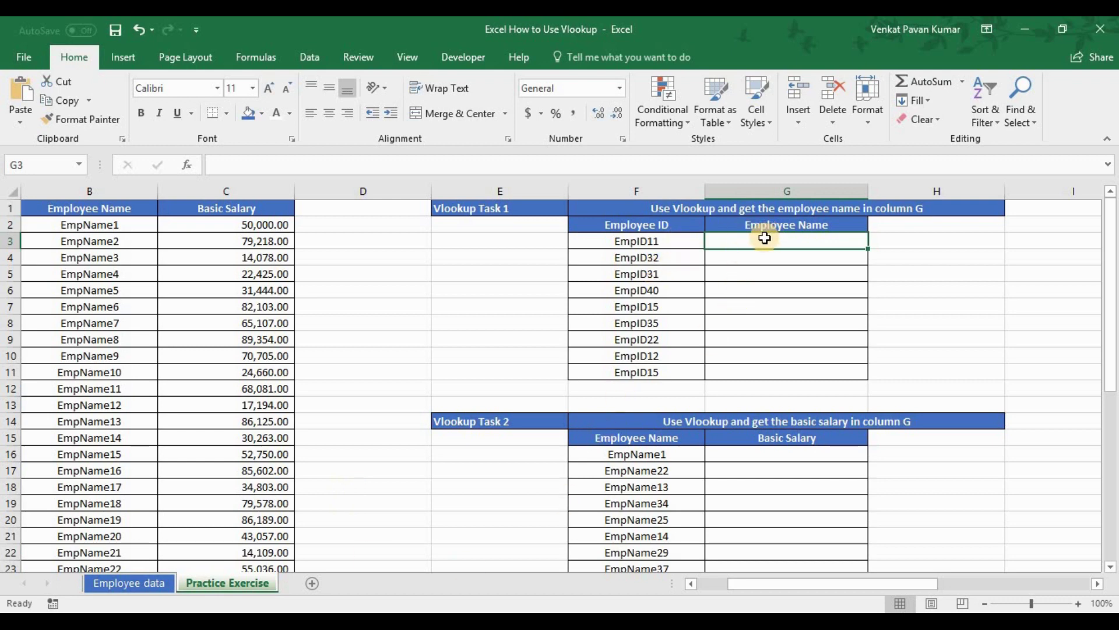
{"action": "left_click", "coordinate": [774, 457]}
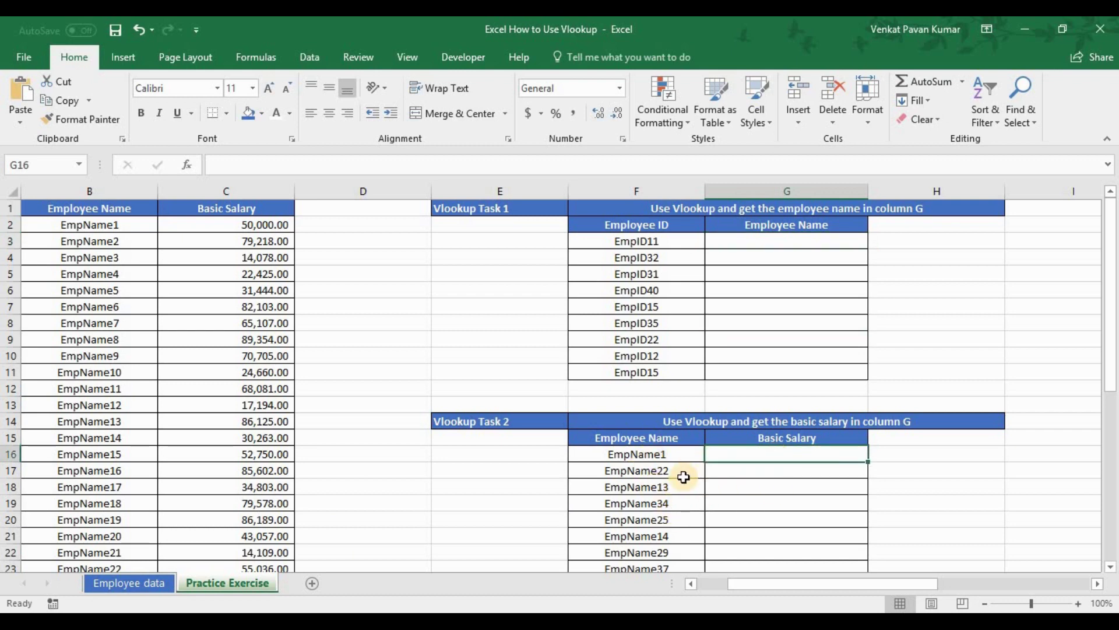
{"action": "left_click_drag", "start_coordinate": [912, 582], "coordinate": [1043, 580]}
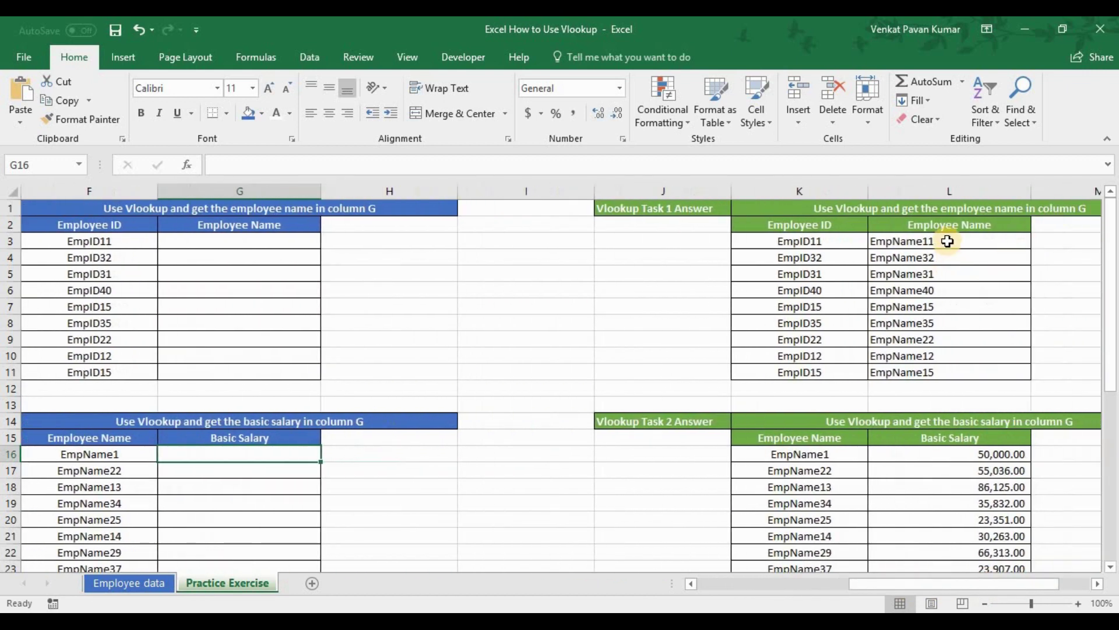
Compare the Employee Name answers in L3:L11 of Vlookup Task 1 Answer with the Employee Name column in G starting at G3
{"action": "left_click", "coordinate": [947, 241]}
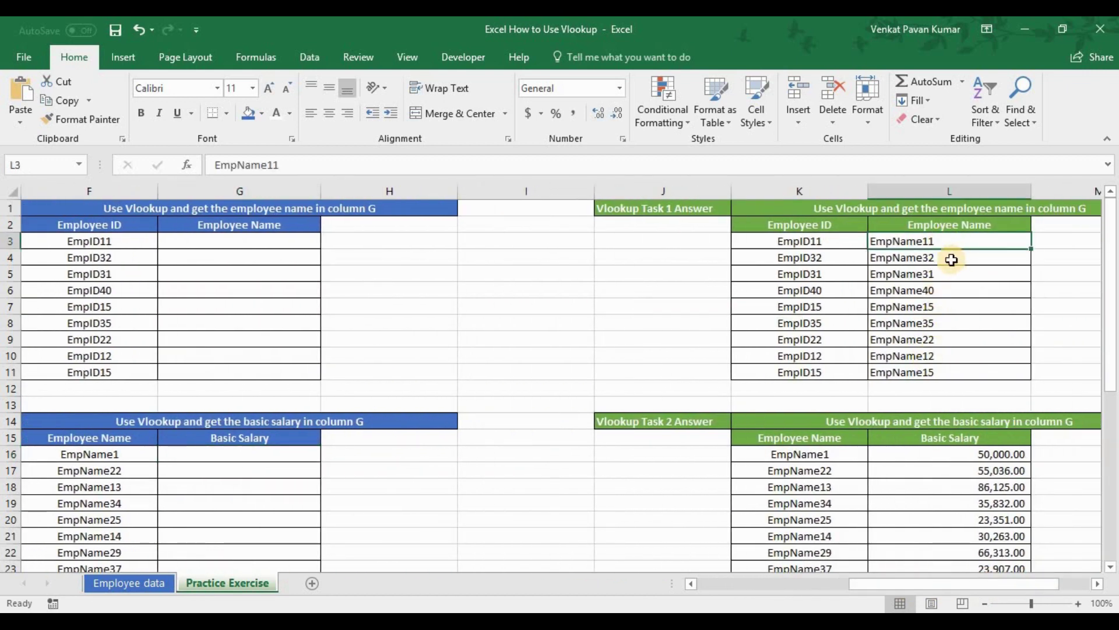
{"action": "left_click", "coordinate": [918, 360], "text": "shift"}
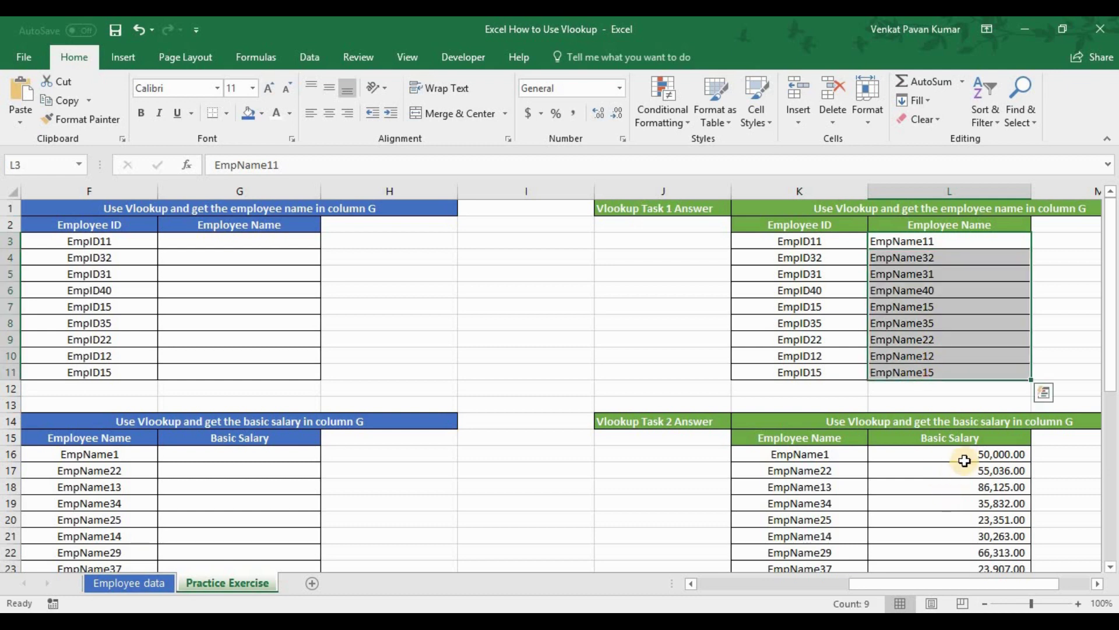
{"action": "left_click", "coordinate": [297, 241]}
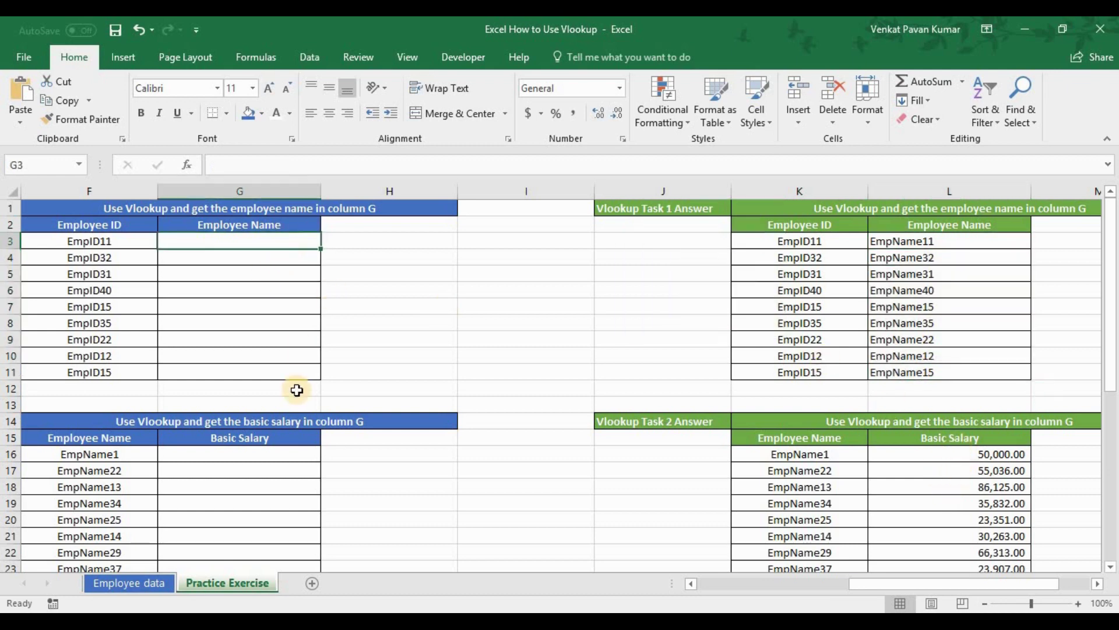
{"action": "left_click", "coordinate": [963, 247]}
{"action": "left_click", "coordinate": [926, 369], "text": "shift"}
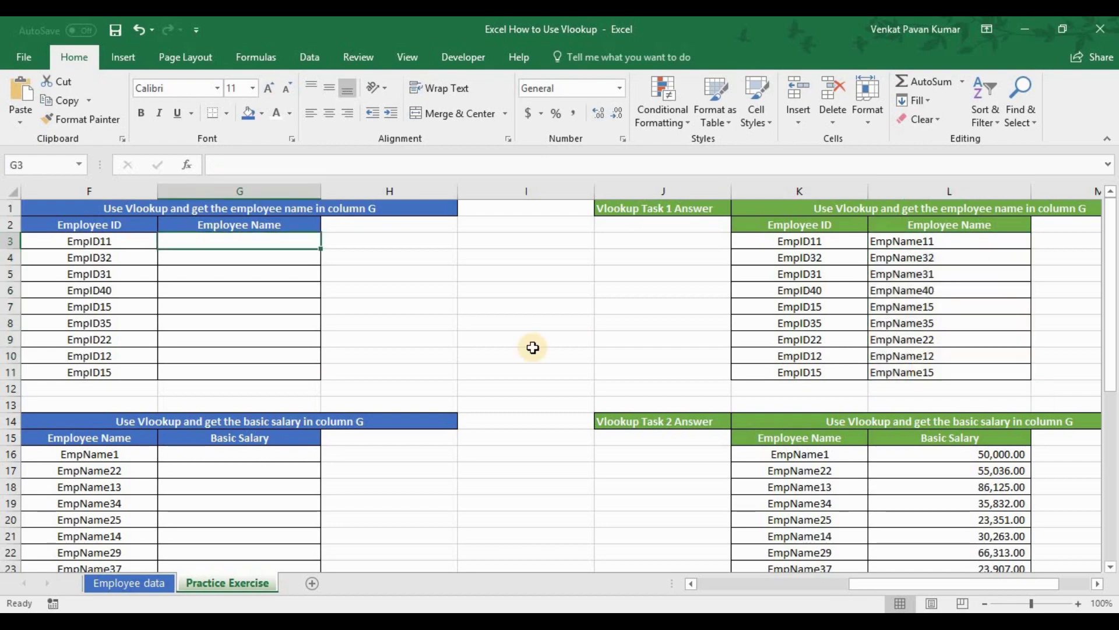
Return to cell A1 of the Practice Exercise sheet and switch back to the Employee data sheet
{"action": "scroll", "coordinate": [533, 348], "scroll_direction": "down", "scroll_amount": 1}
{"action": "scroll", "coordinate": [533, 348], "scroll_direction": "up", "scroll_amount": 1}
{"action": "key", "text": "ctrl+Home"}
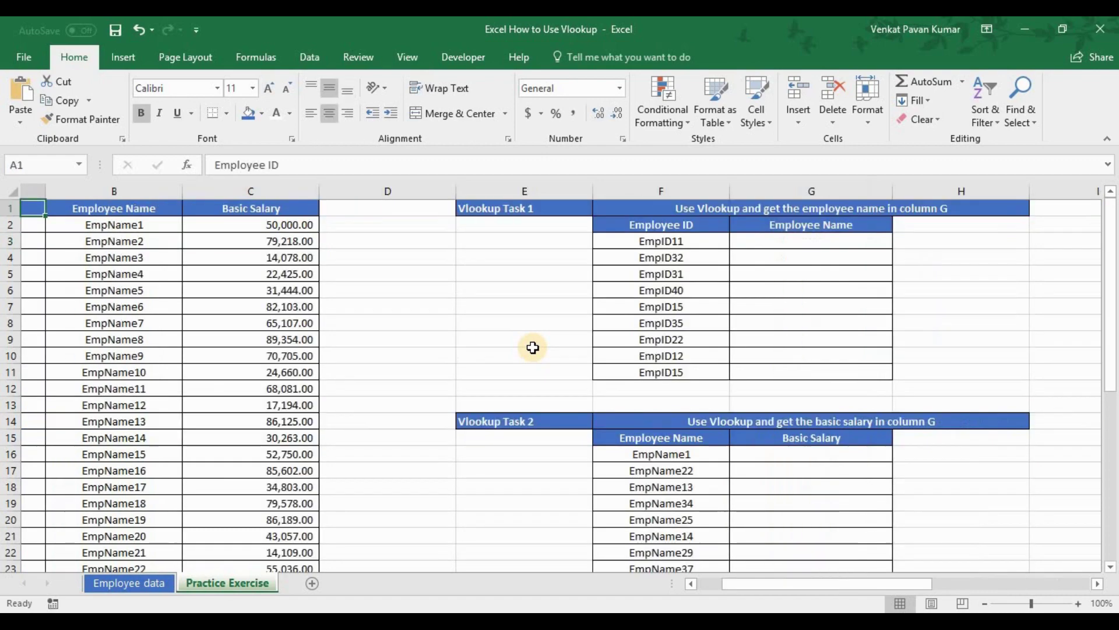
{"action": "key", "text": "ctrl+End"}
{"action": "key", "text": "ctrl+Home"}
{"action": "key", "text": "ctrl+Page_Up"}
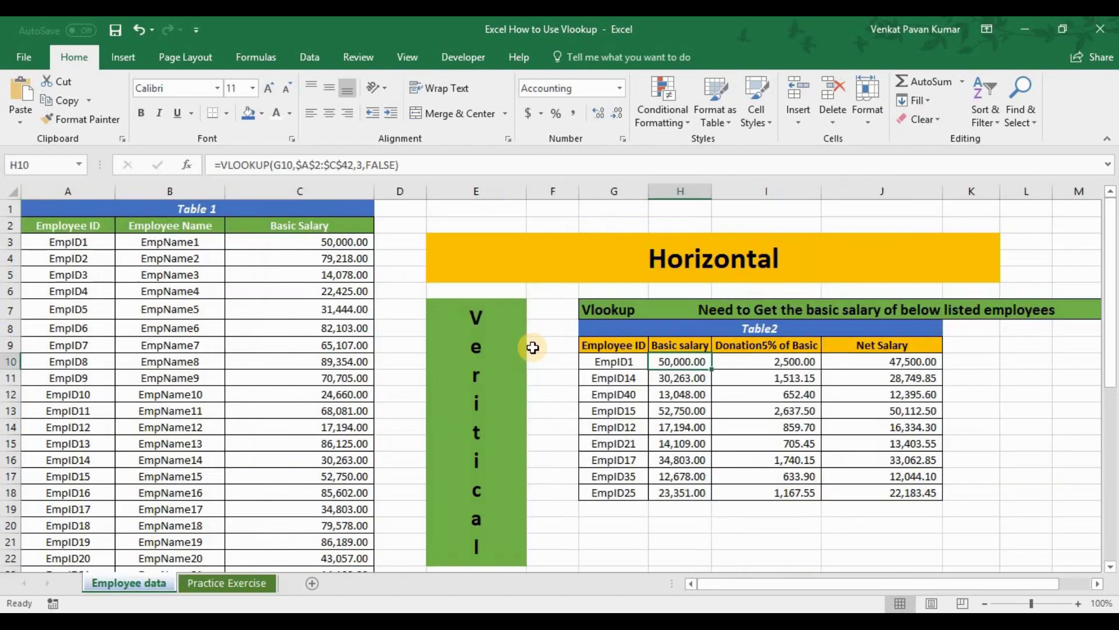